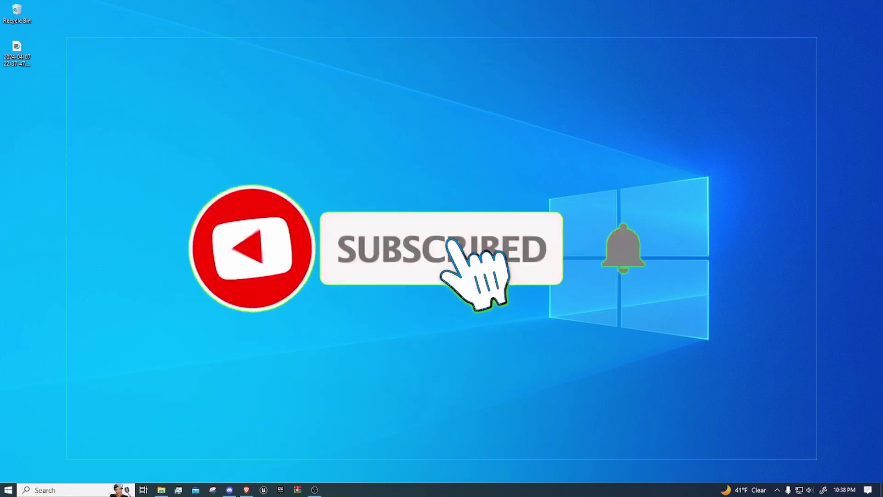
# Bring up the OBS recording window, then hide it to return to the desktop.
pyautogui.moveTo(315, 489)
pyautogui.click(321, 470)
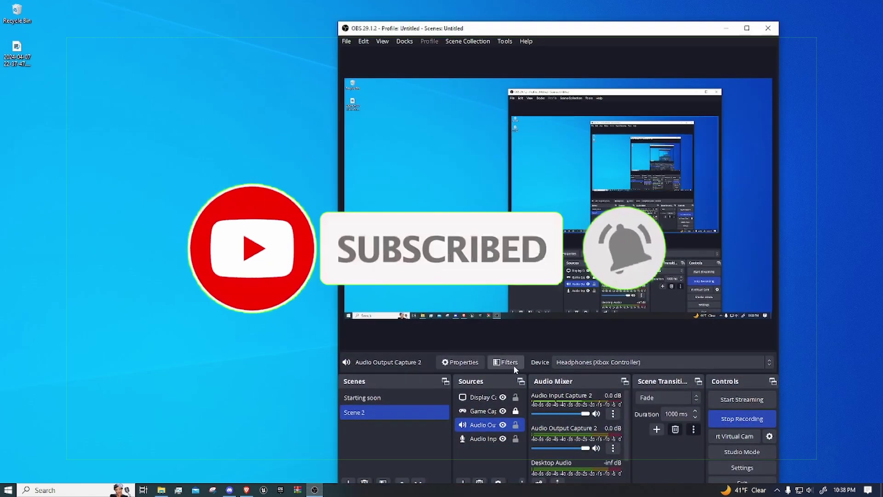
pyautogui.click(726, 28)
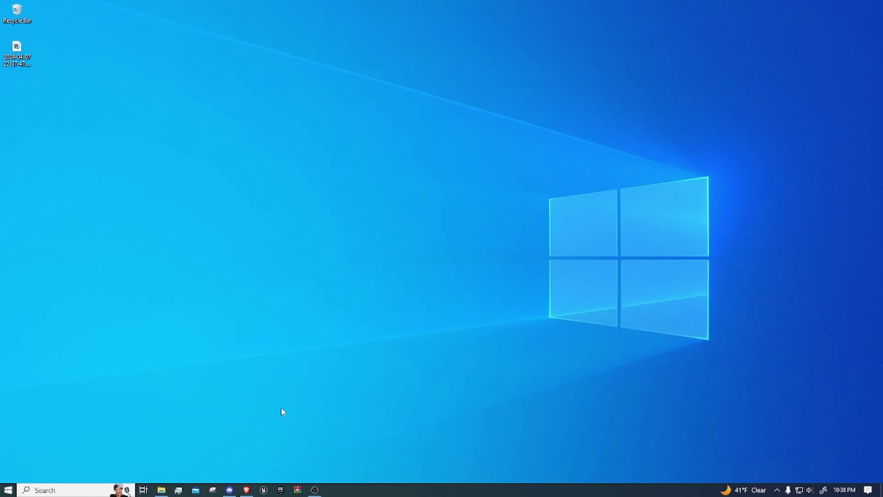
# Restore the browser and go from mod.io's game list to the Contractors VR mods page.
pyautogui.click(246, 490)
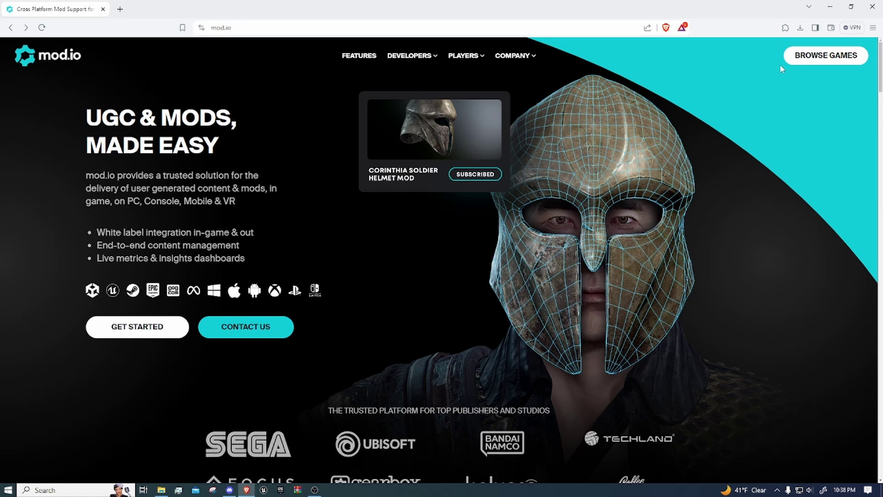
pyautogui.click(823, 56)
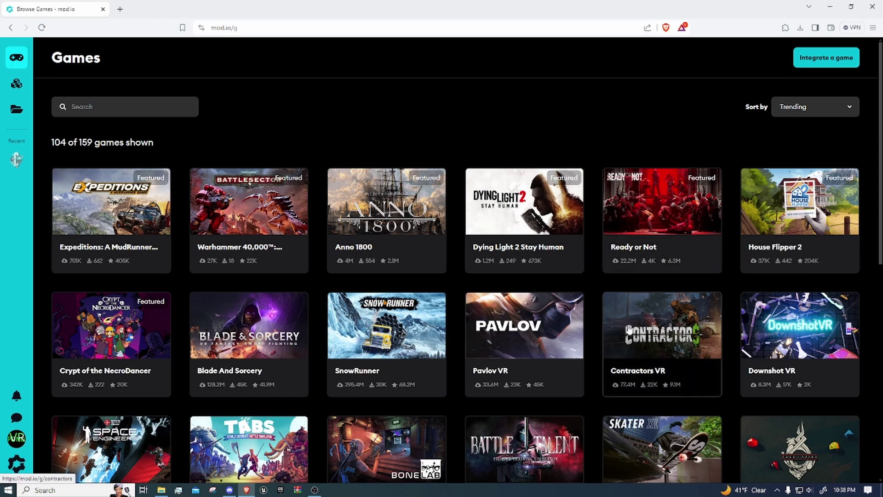
pyautogui.click(667, 329)
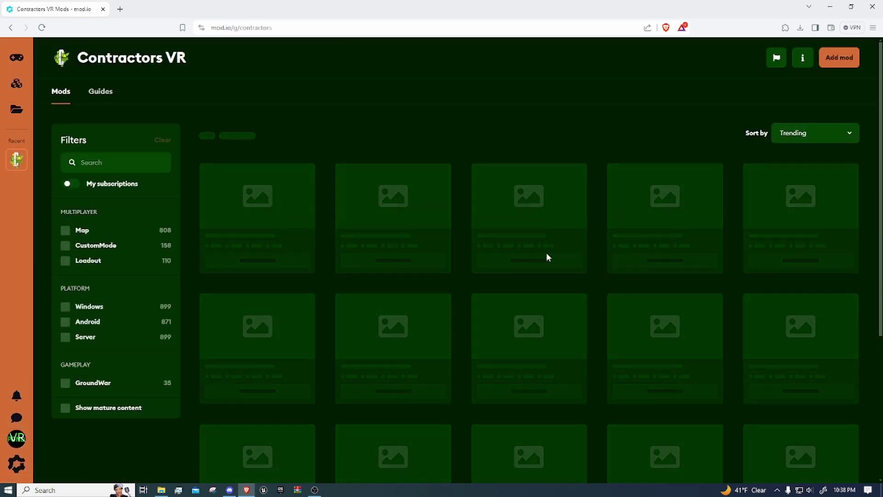
# View the Nuketown-Zombies mod page, then return to the Contractors VR mod list.
pyautogui.scroll(-5, 420, 223)
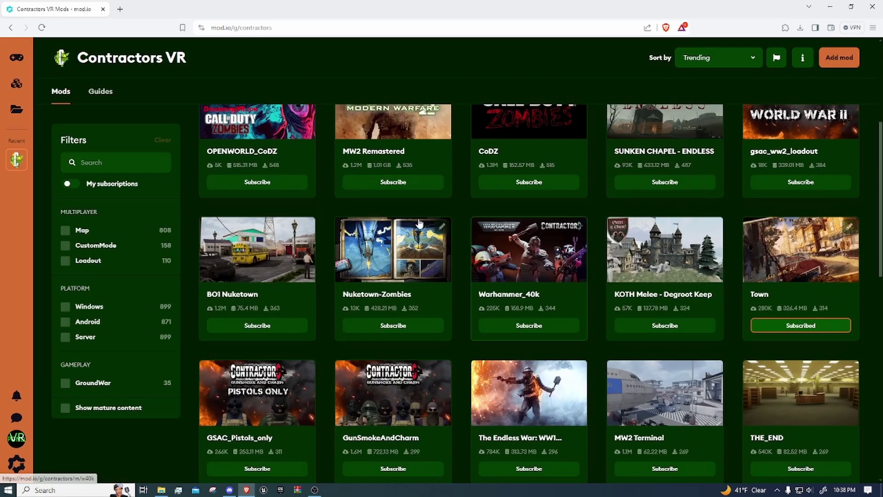
pyautogui.click(400, 251)
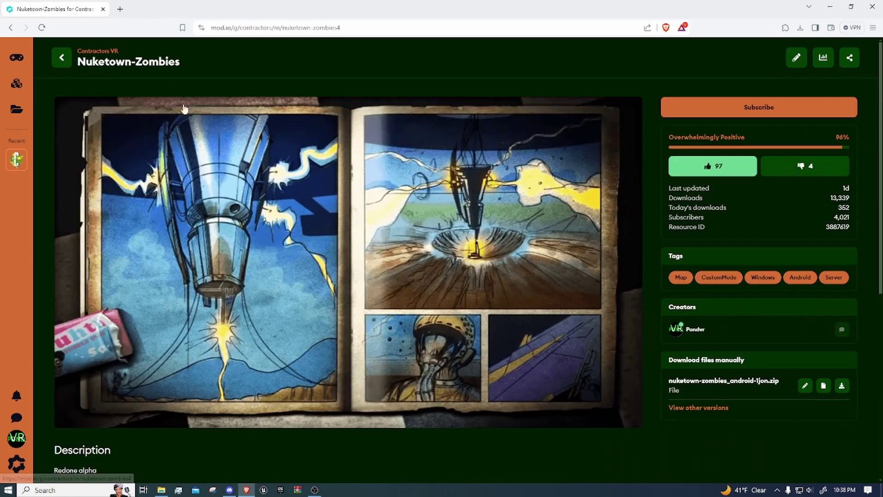
pyautogui.click(71, 64)
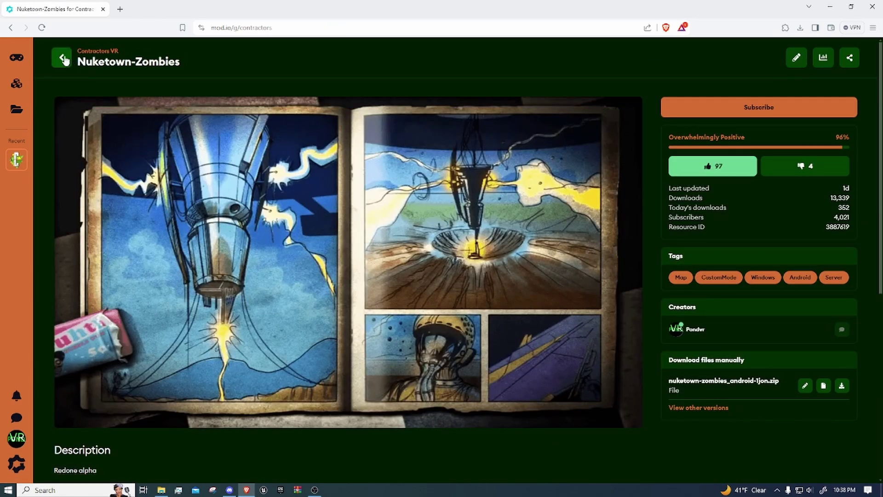
pyautogui.scroll(-5, 417, 319)
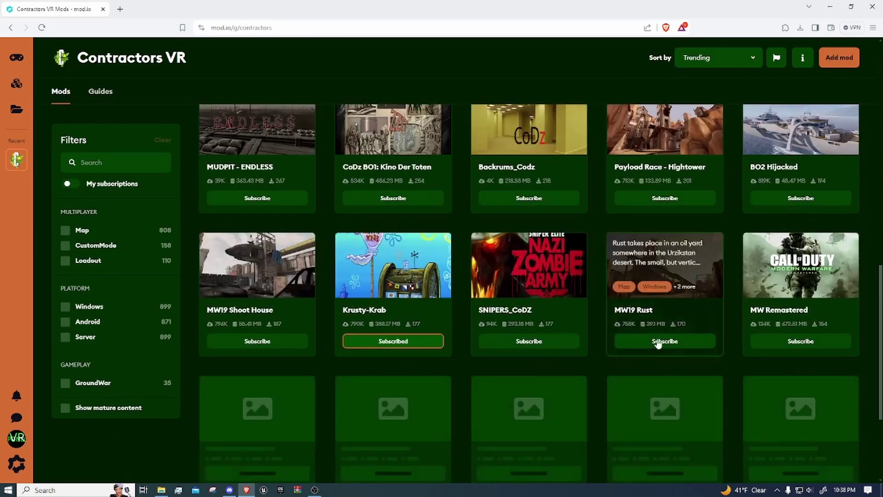
pyautogui.scroll(10, 602, 294)
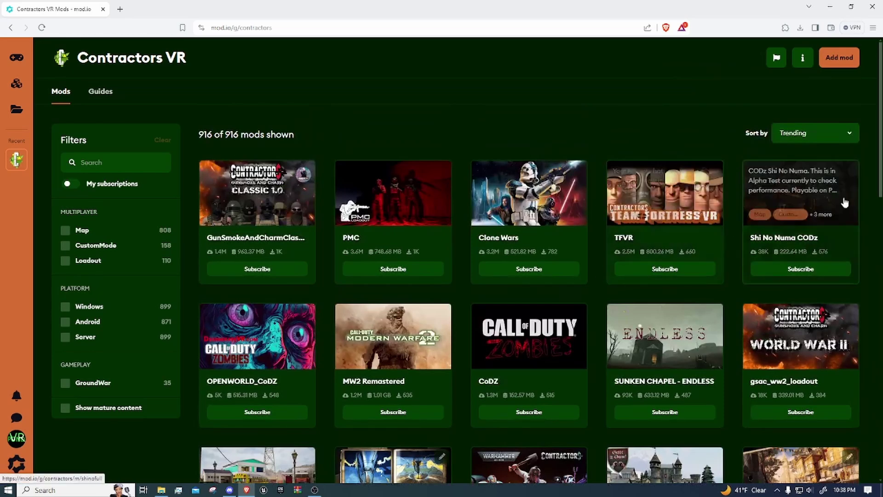
# Open the How to Install Contractors mod kit guide from the Contractors VR Guides tab.
pyautogui.click(102, 93)
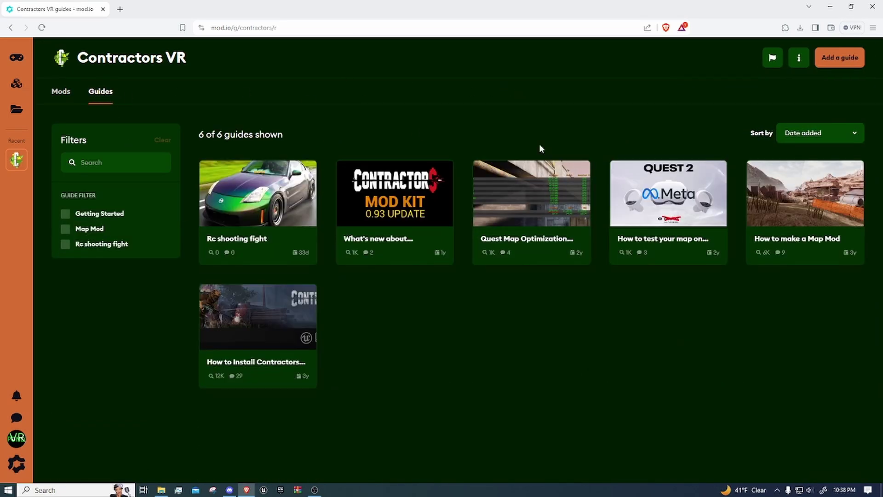
pyautogui.click(282, 344)
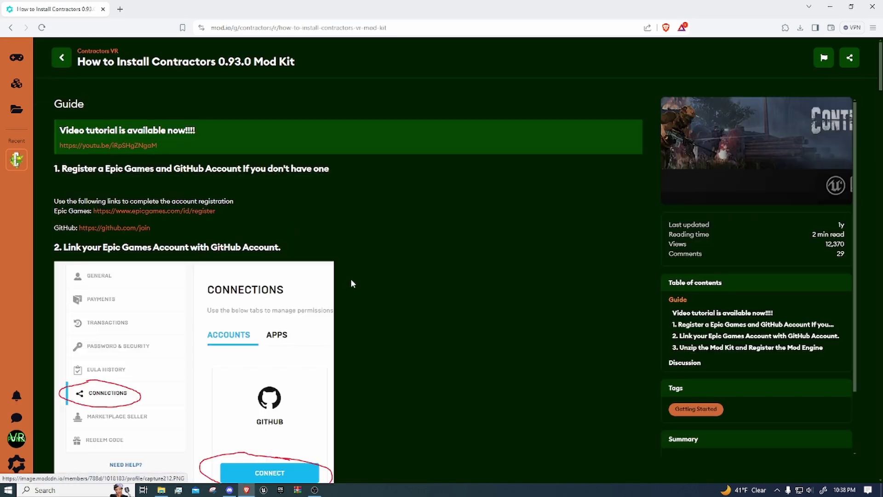
pyautogui.scroll(-4, 363, 267)
pyautogui.scroll(4, 112, 183)
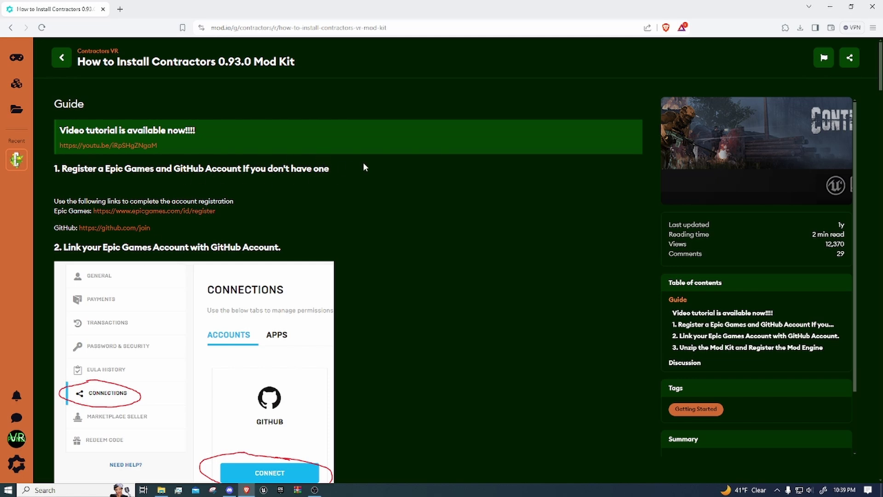
pyautogui.scroll(-4, 159, 237)
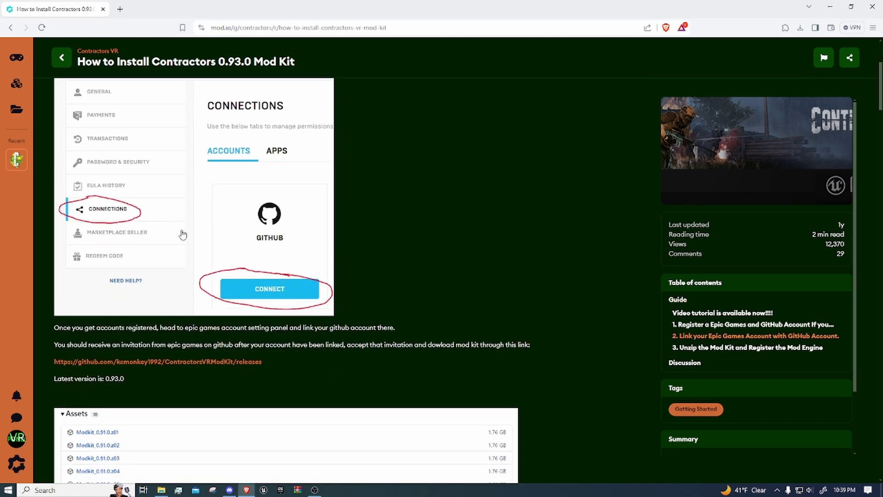
pyautogui.scroll(-4, 183, 235)
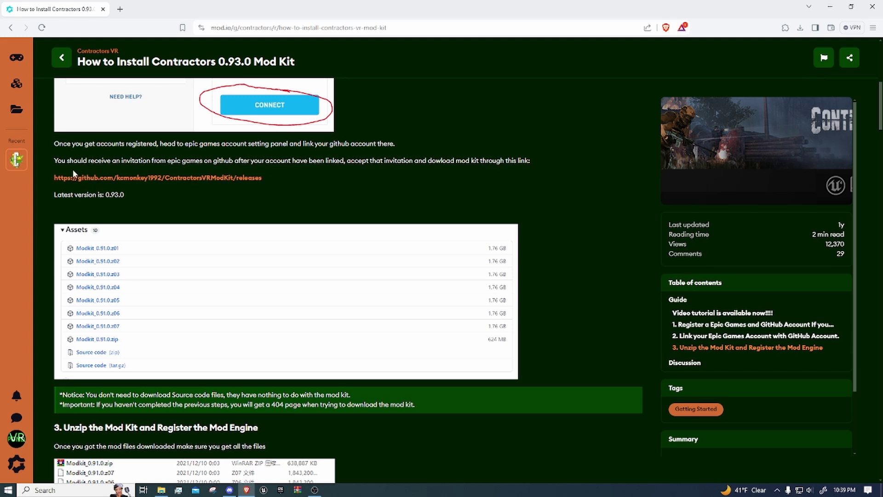
# Highlight the GitHub invitation sentence and read through the rest of the guide.
pyautogui.moveTo(55, 160); pyautogui.dragTo(533, 165)
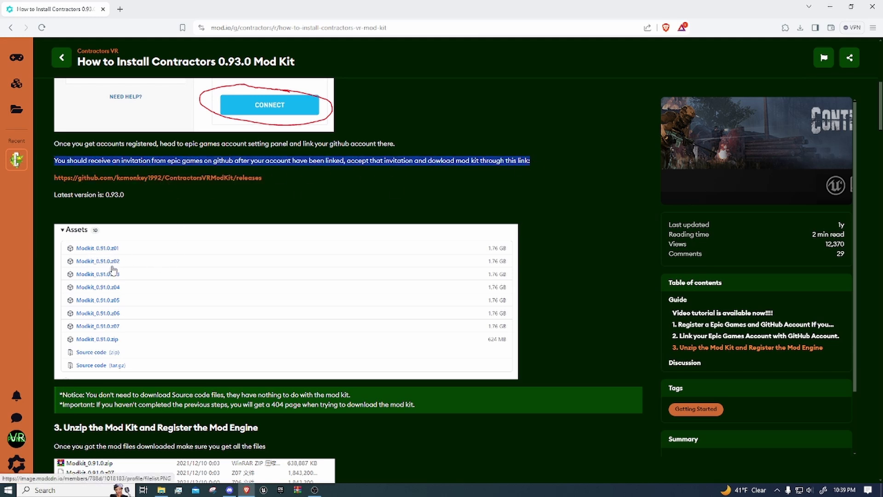
pyautogui.scroll(-3, 128, 322)
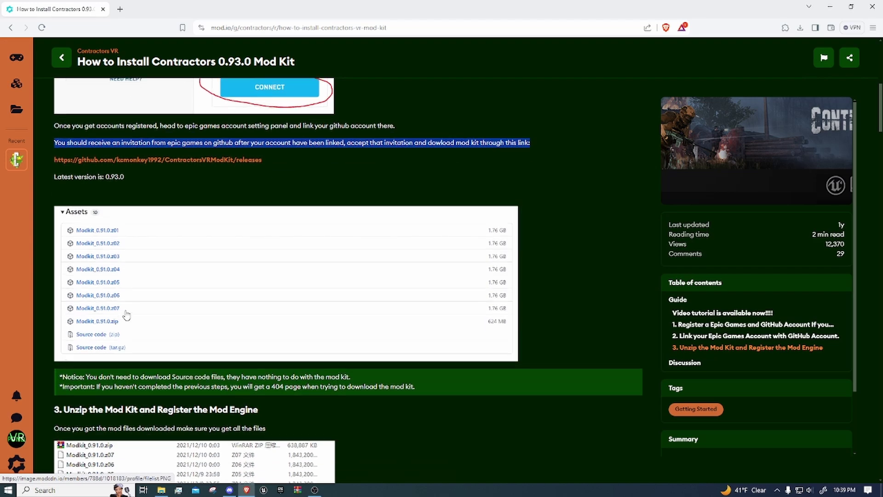
pyautogui.scroll(-2, 169, 241)
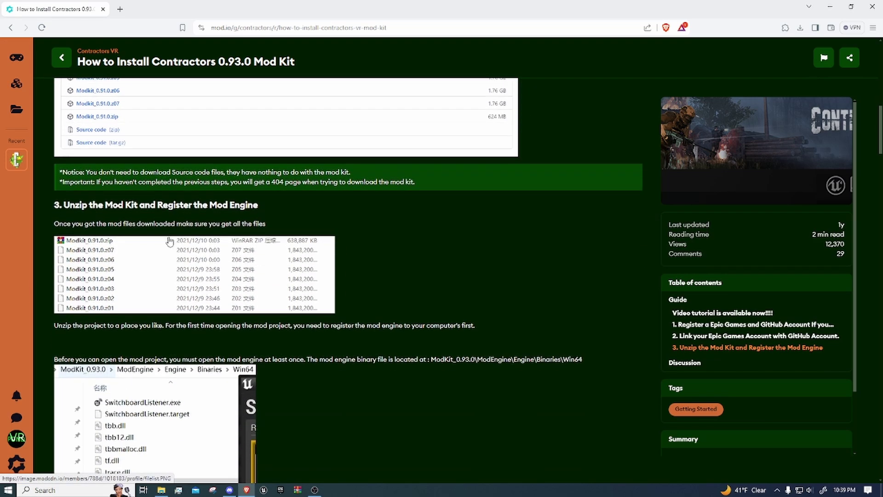
pyautogui.scroll(-9, 424, 263)
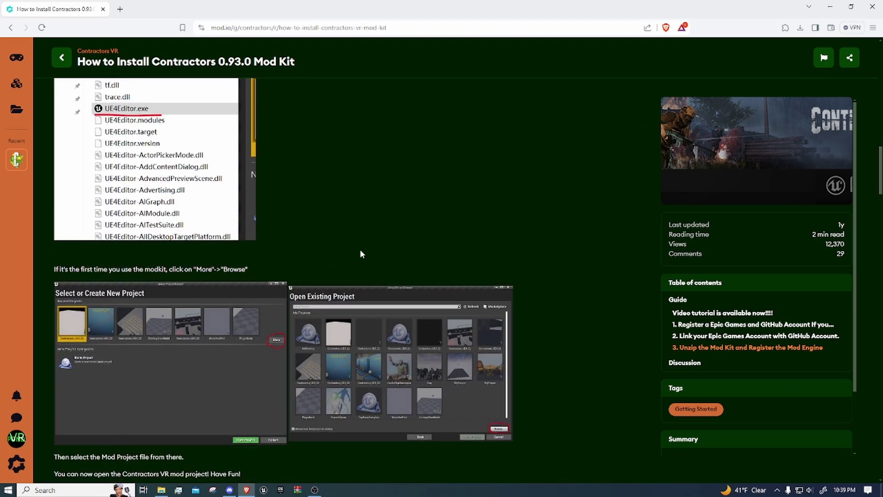
pyautogui.scroll(-17, 355, 267)
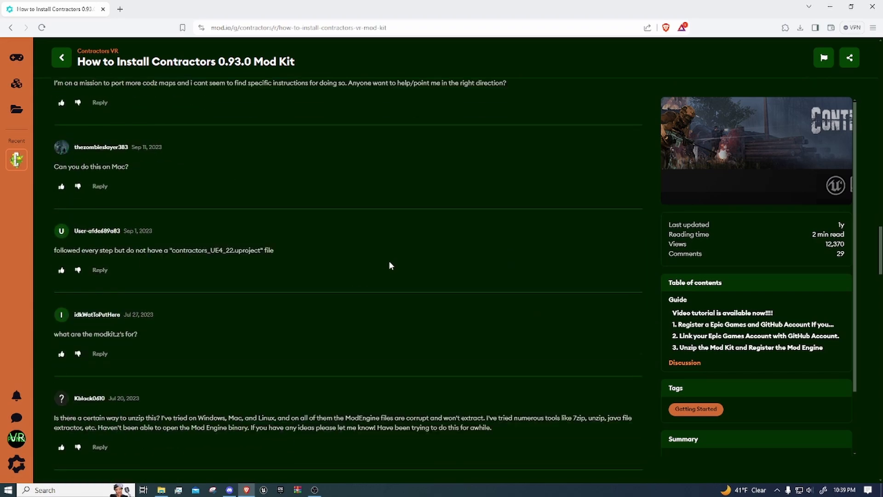
pyautogui.scroll(16, 390, 264)
pyautogui.scroll(16, 493, 242)
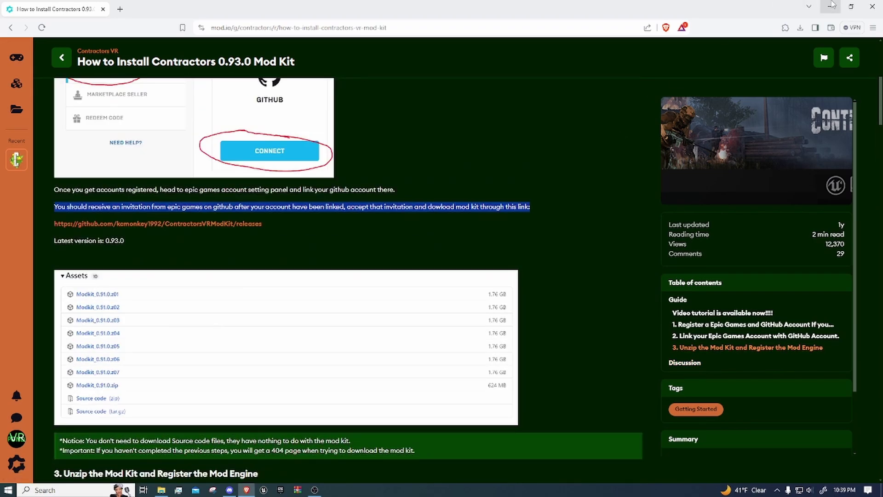
pyautogui.scroll(6, 322, 256)
# Minimize the browser and maximize the New folder File Explorer window with the mod kit.
pyautogui.click(830, 6)
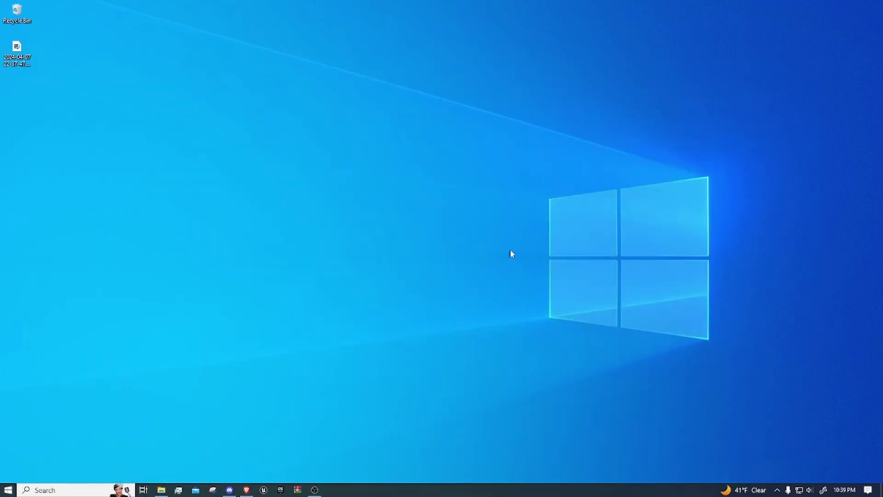
pyautogui.click(165, 489)
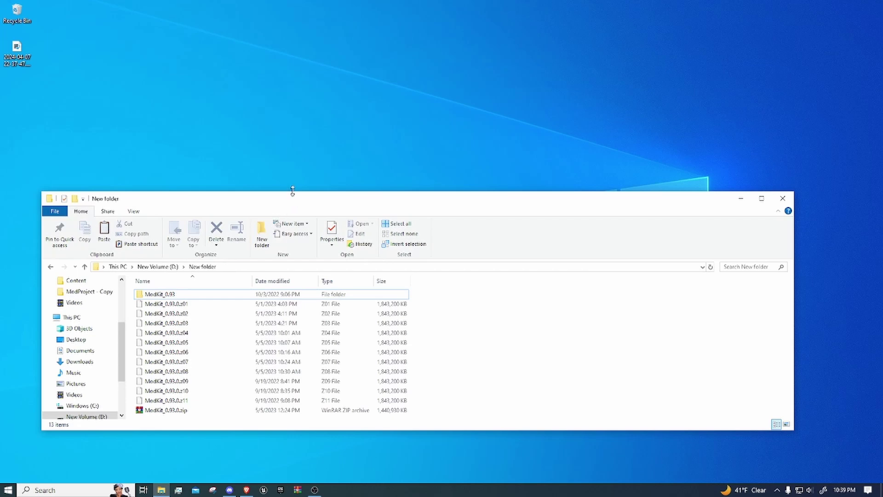
pyautogui.moveTo(292, 191); pyautogui.dragTo(343, 10)
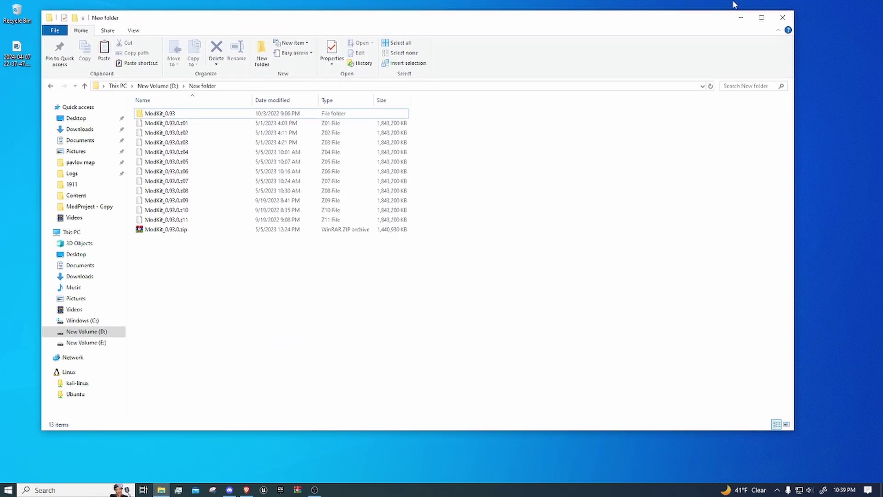
pyautogui.click(763, 17)
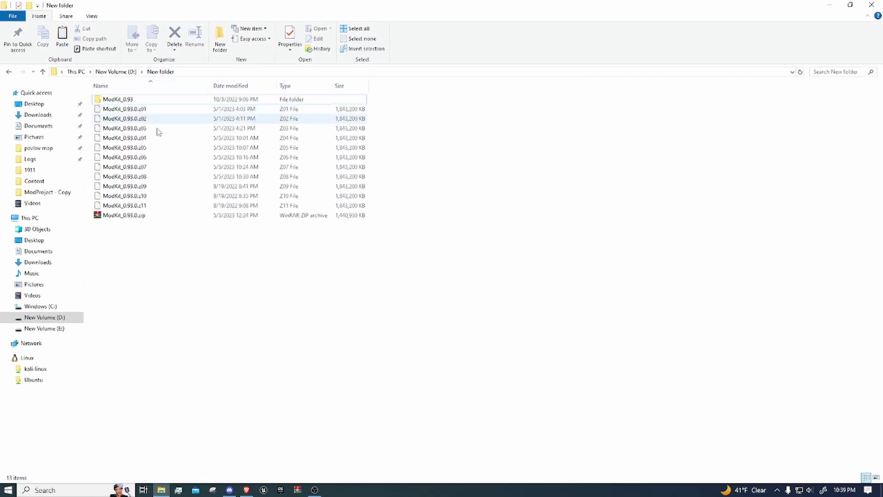
# Open ModKit_0.93 > ModKit_0.93.0, then return to the mod.io install guide.
pyautogui.click(144, 100)
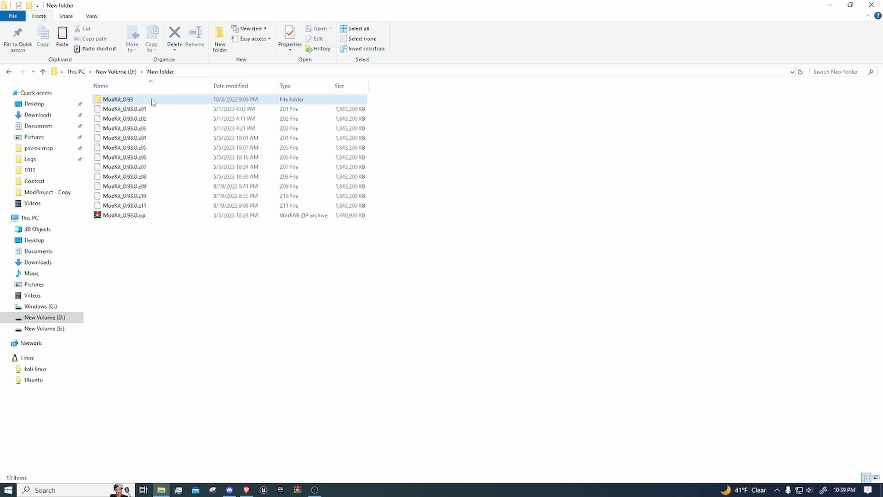
pyautogui.click(140, 258)
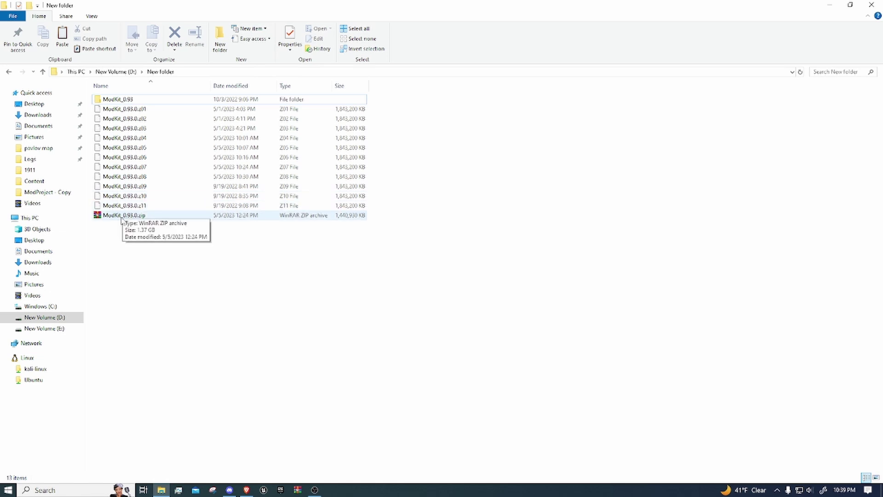
pyautogui.doubleClick(112, 100)
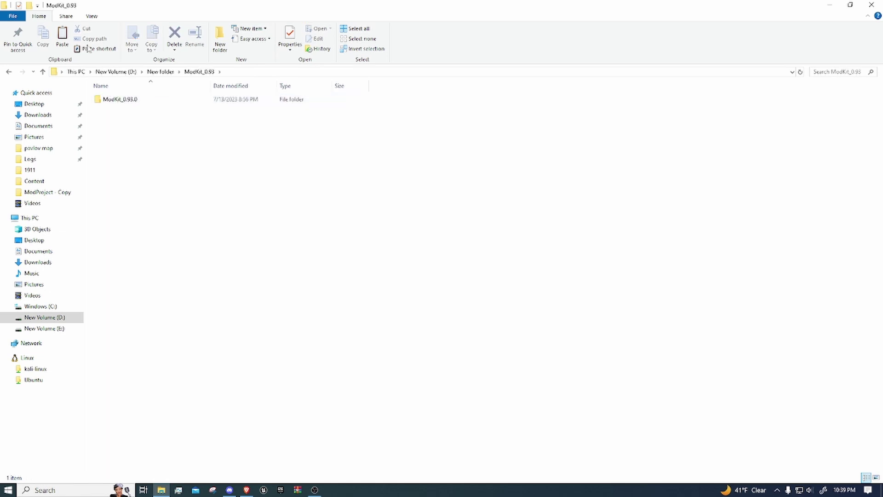
pyautogui.click(11, 72)
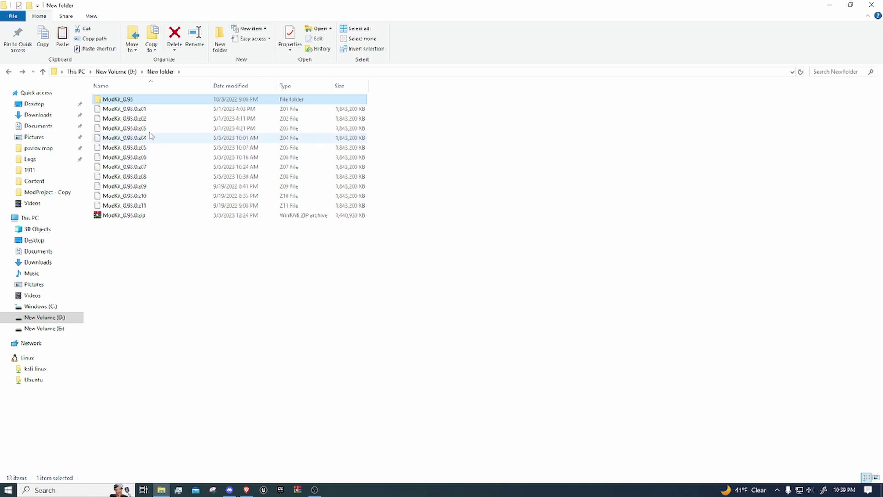
pyautogui.doubleClick(154, 99)
pyautogui.doubleClick(153, 100)
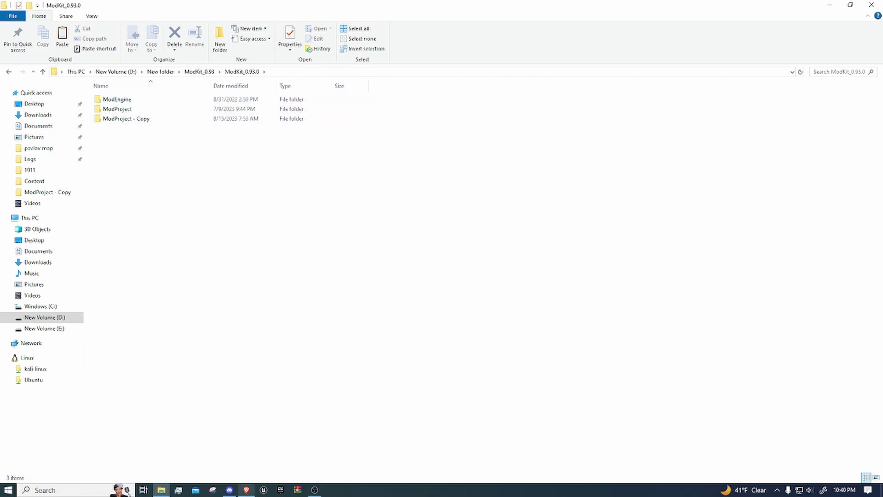
pyautogui.click(246, 489)
pyautogui.scroll(-10, 261, 348)
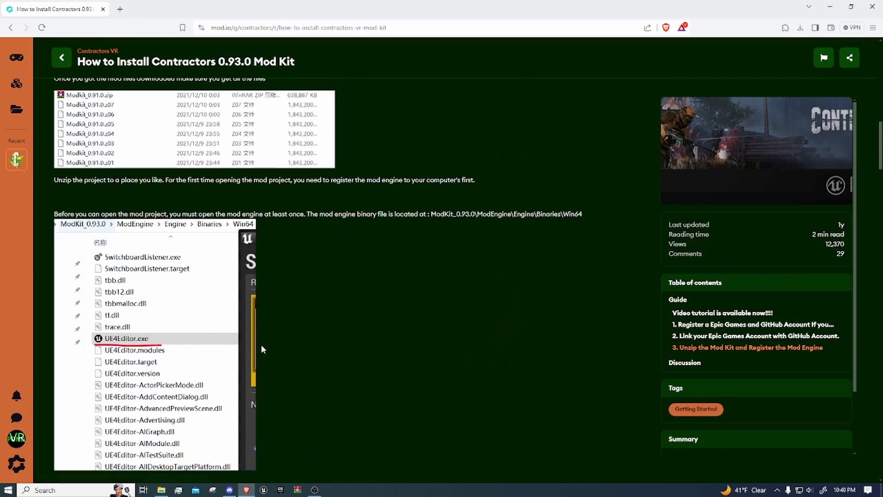
pyautogui.scroll(2, 141, 306)
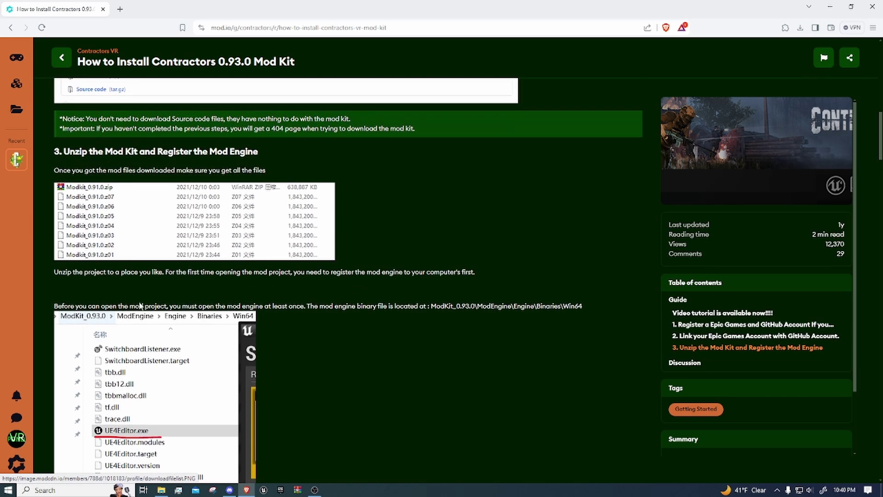
pyautogui.moveTo(55, 306); pyautogui.dragTo(482, 325)
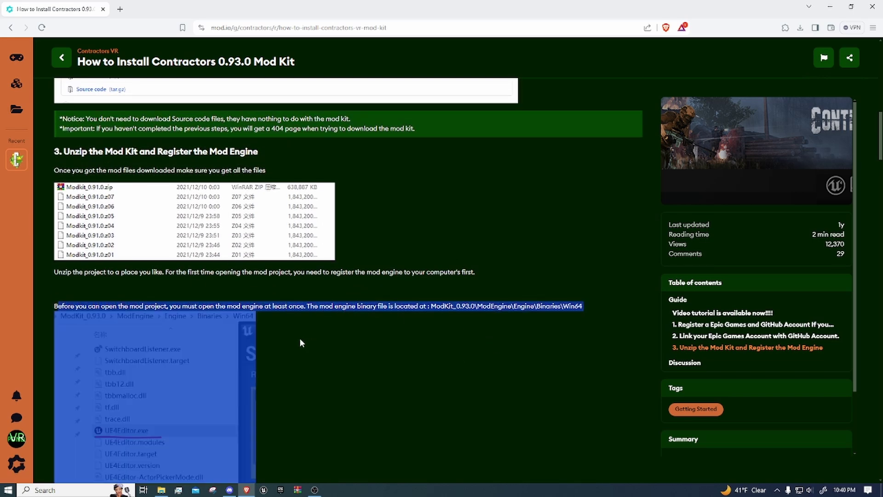
pyautogui.scroll(-6, 315, 339)
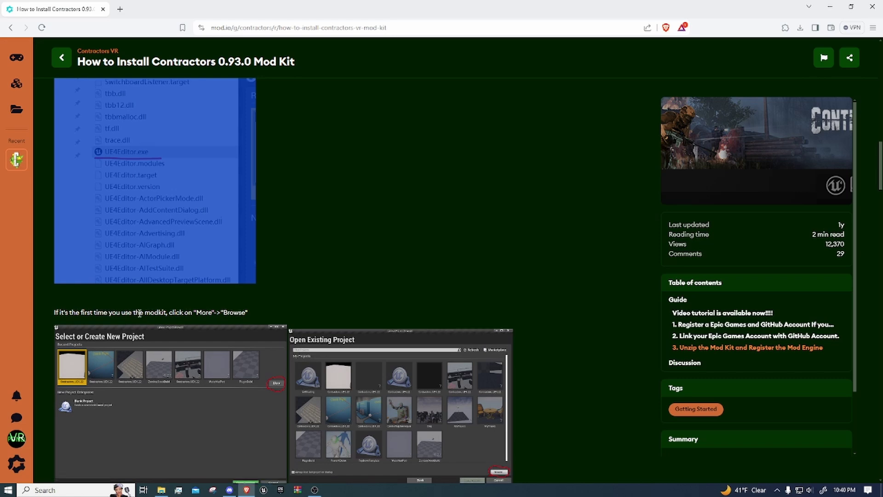
pyautogui.scroll(-3, 109, 313)
pyautogui.scroll(9, 55, 175)
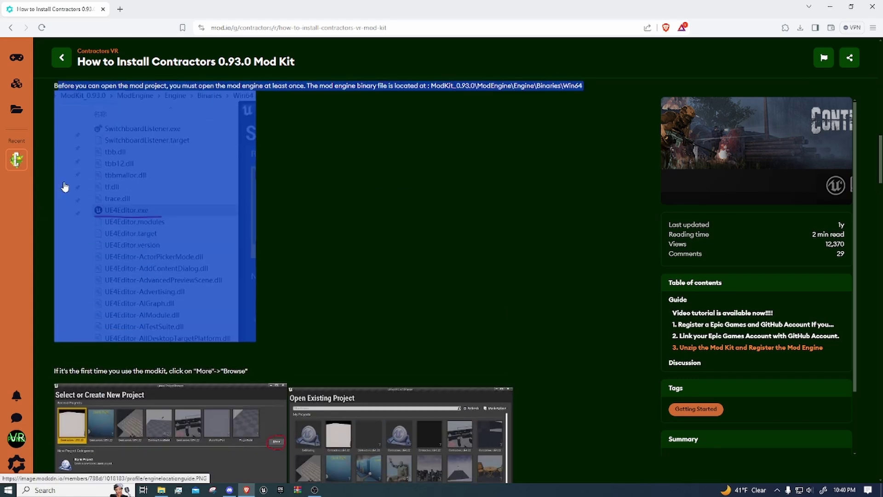
pyautogui.scroll(-10, 207, 384)
pyautogui.moveTo(166, 377); pyautogui.dragTo(440, 421)
pyautogui.scroll(-2, 441, 421)
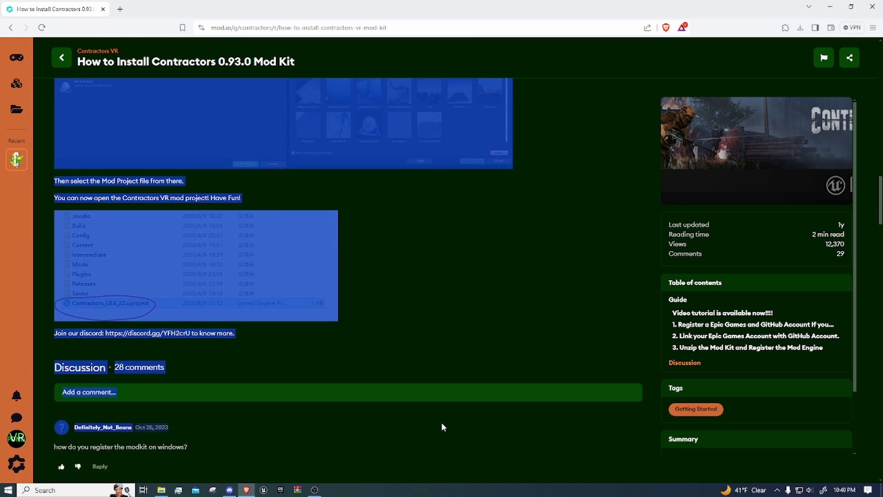
pyautogui.click(440, 421)
pyautogui.scroll(1, 141, 314)
pyautogui.scroll(5, 141, 314)
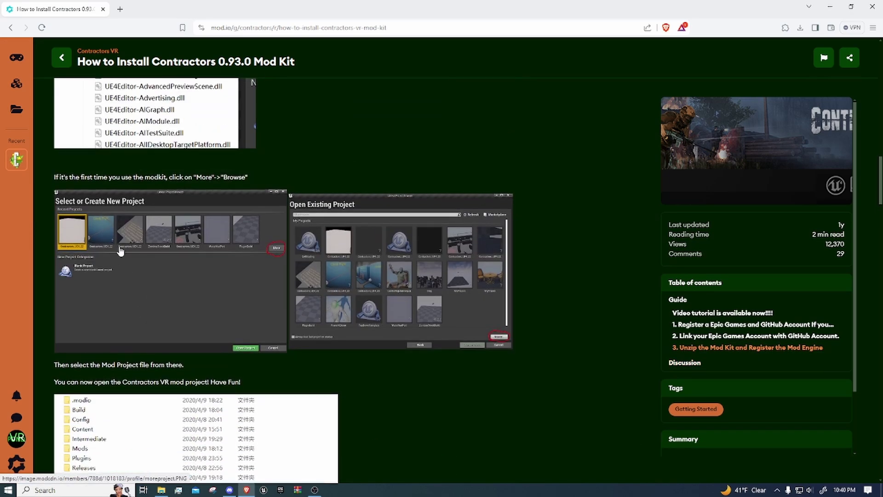
pyautogui.scroll(6, 213, 198)
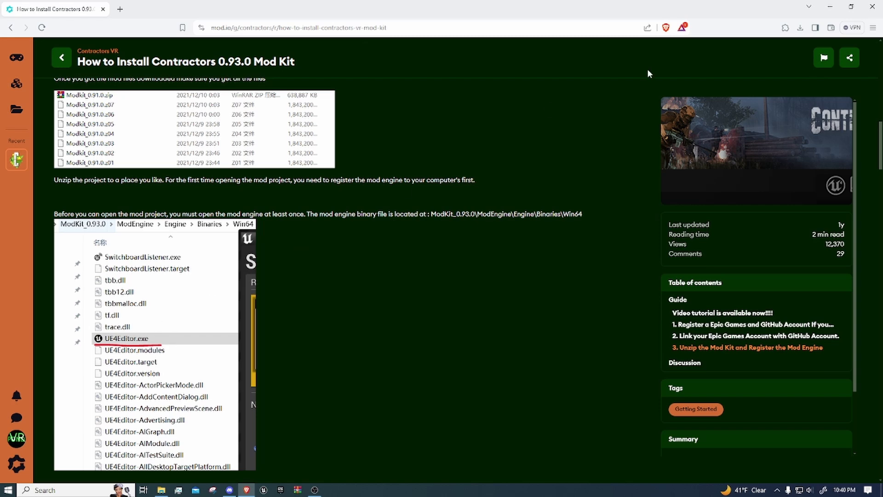
# Open ModProject's Contractors_UE4_22.uproject with UE4Editor, then minimize File Explorer.
pyautogui.click(830, 7)
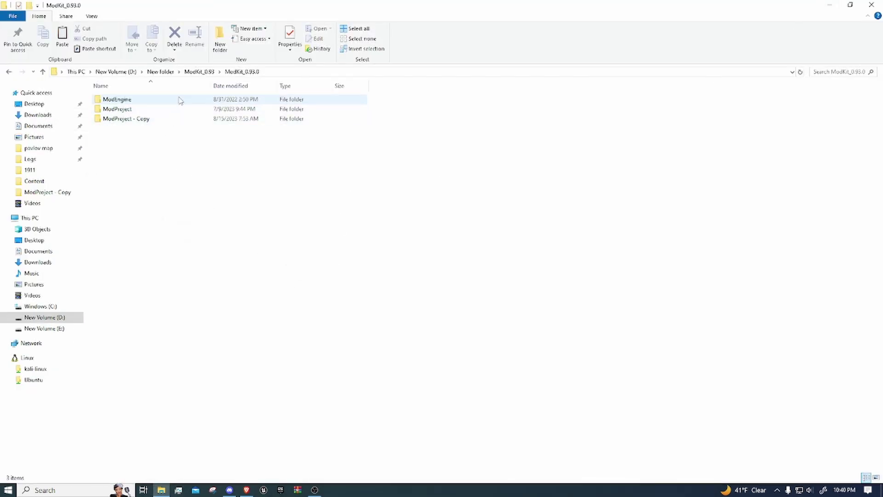
pyautogui.doubleClick(163, 109)
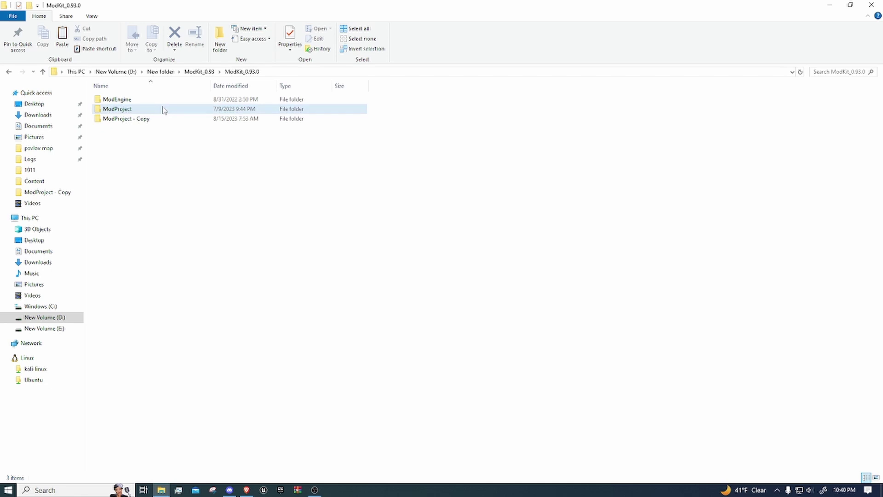
pyautogui.click(8, 72)
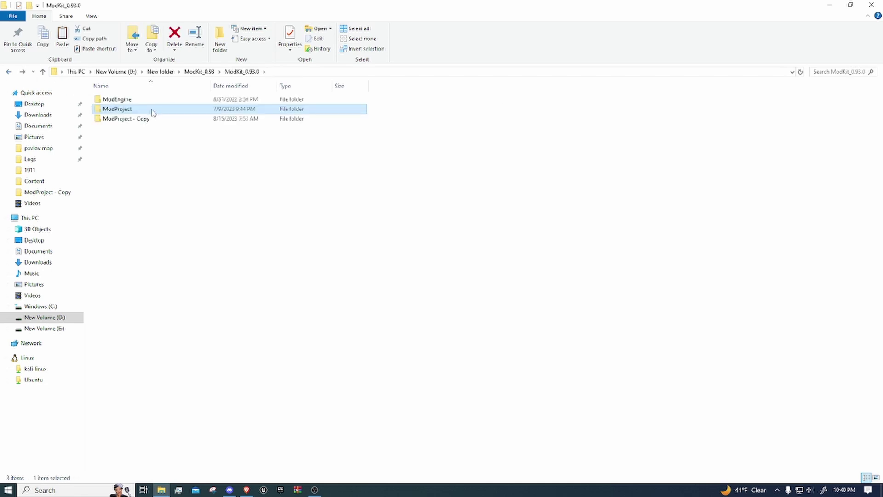
pyautogui.doubleClick(151, 113)
pyautogui.rightClick(172, 226)
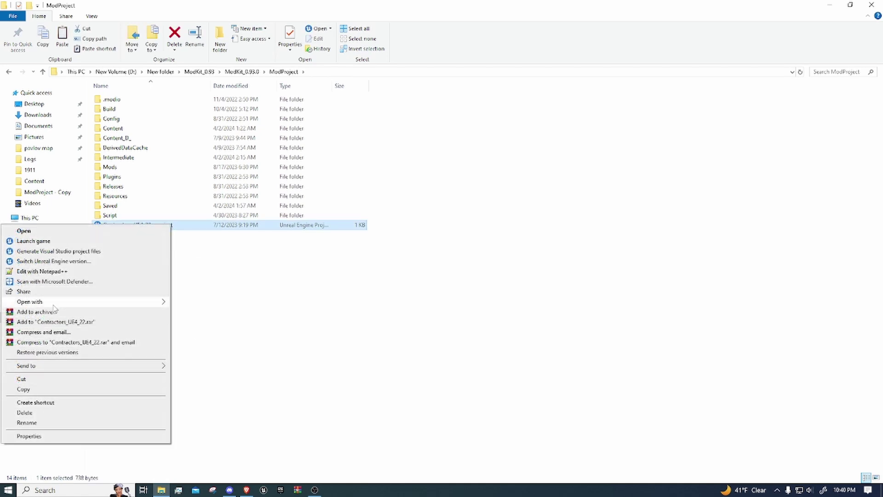
pyautogui.moveTo(91, 303)
pyautogui.click(188, 303)
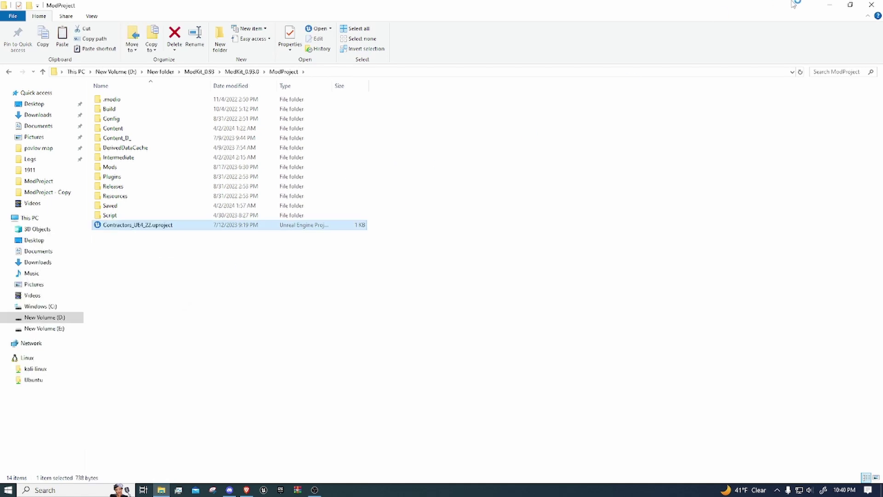
pyautogui.click(823, 3)
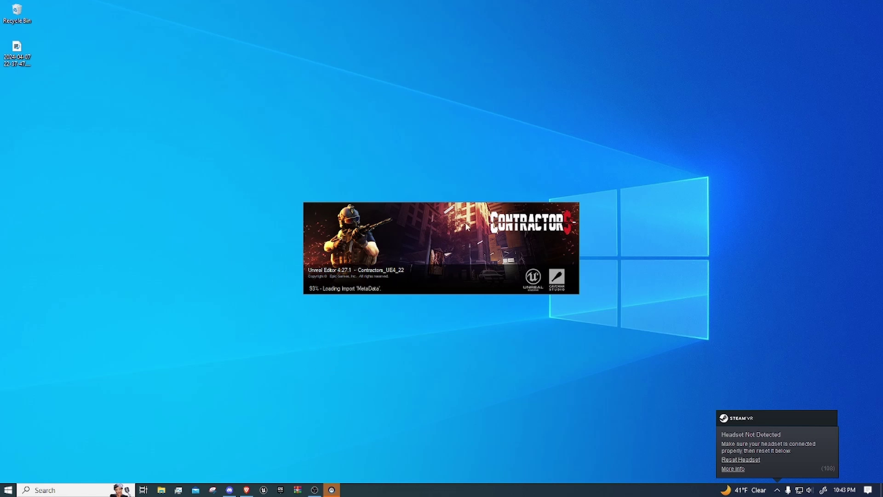
# Drag across the Unreal splash screen while the project loads to 93%.
pyautogui.moveTo(273, 172); pyautogui.dragTo(606, 330)
pyautogui.moveTo(283, 186); pyautogui.dragTo(597, 317)
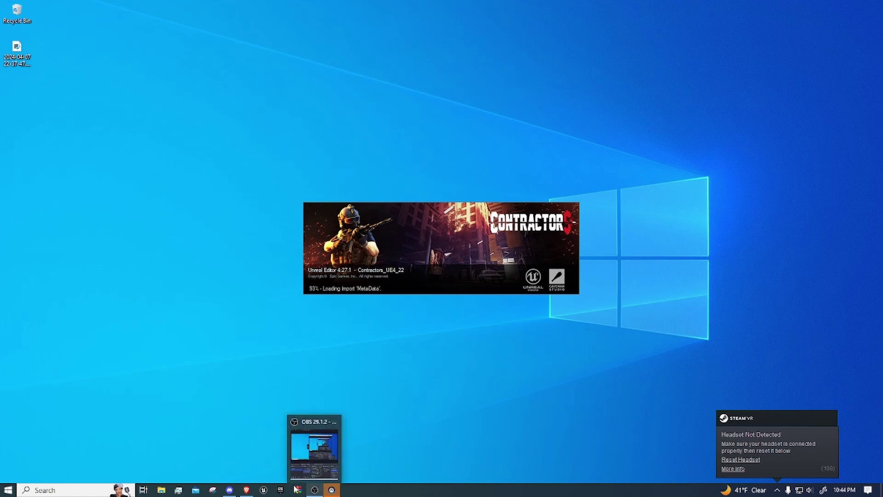
# Check Discord's #codz-discussion channel, then minimize Discord.
pyautogui.click(229, 489)
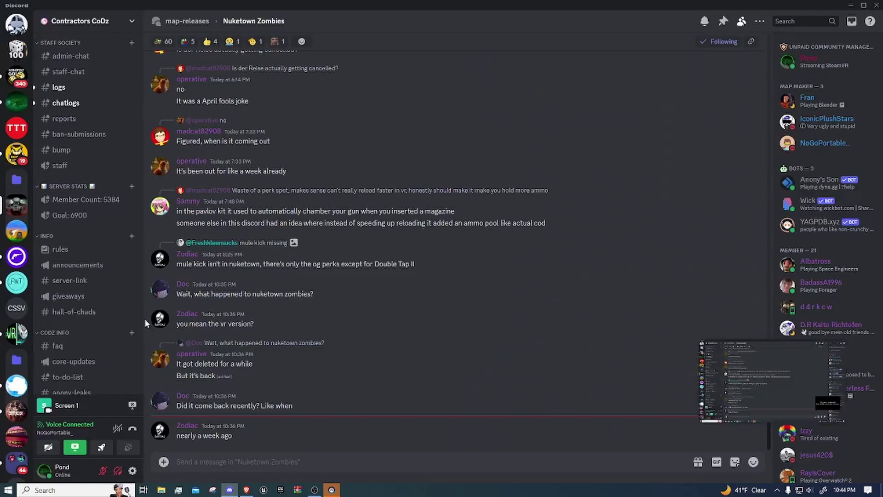
pyautogui.scroll(-6, 69, 253)
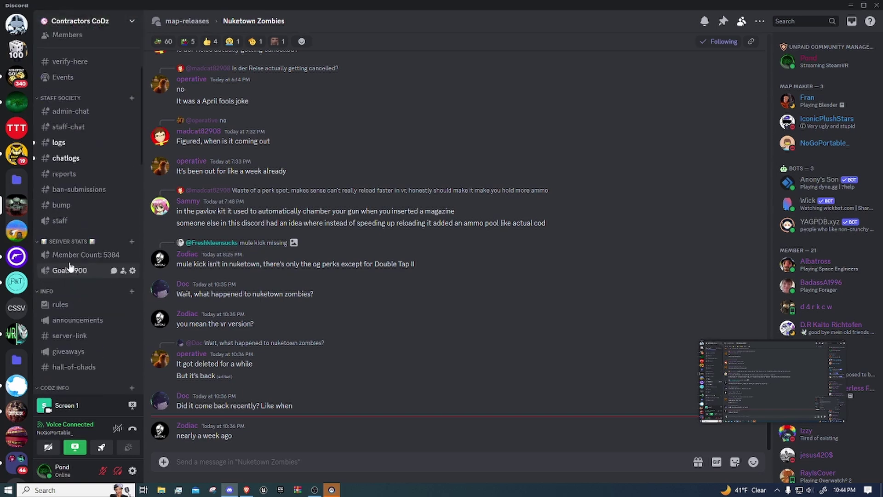
pyautogui.scroll(-4, 78, 262)
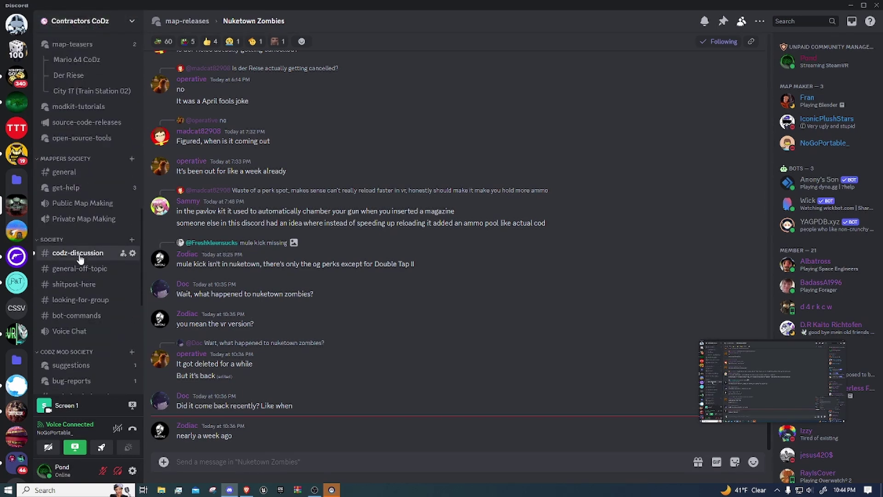
pyautogui.click(80, 258)
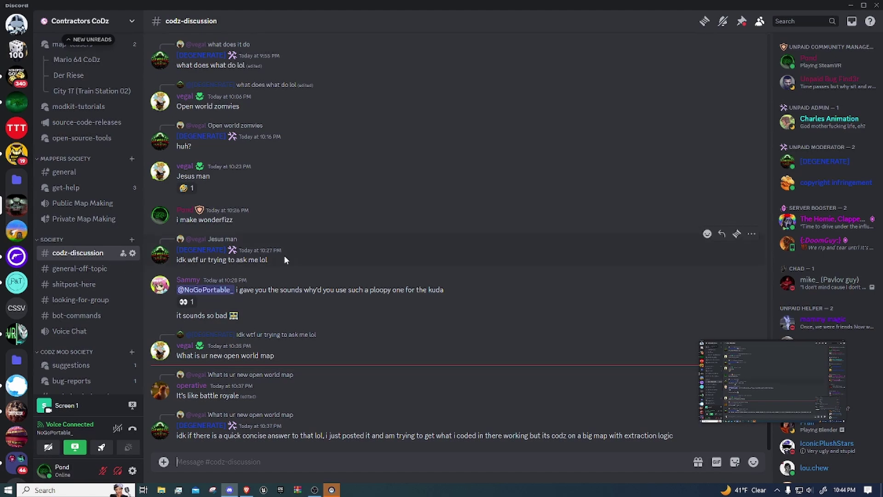
pyautogui.click(851, 6)
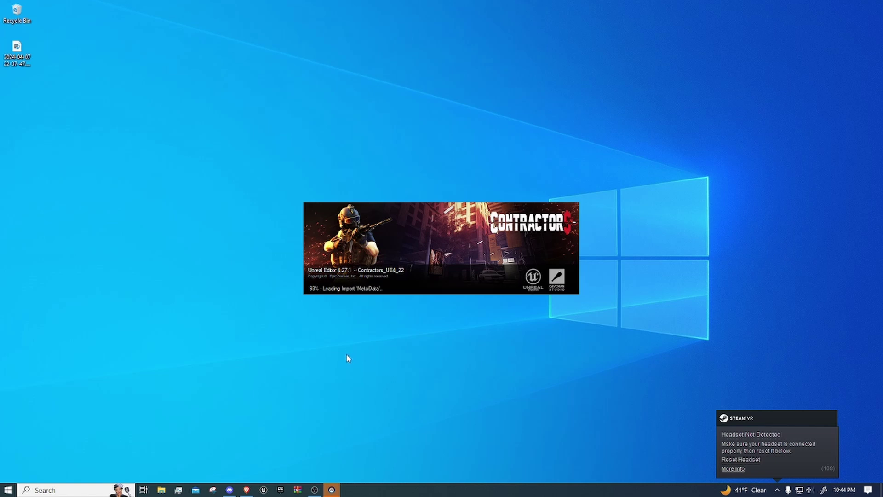
# Bring the Unreal splash forward, check OBS, and accept both invalid blueprint variable warnings.
pyautogui.click(386, 249)
pyautogui.moveTo(263, 489)
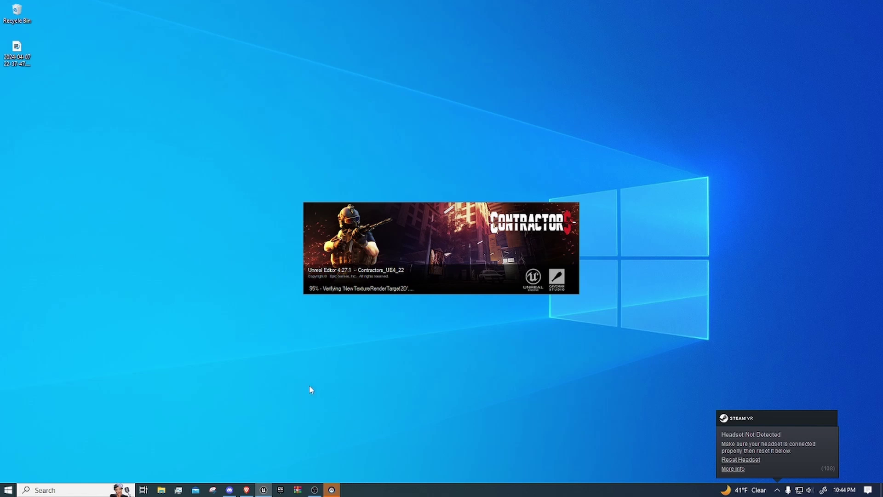
pyautogui.click(314, 490)
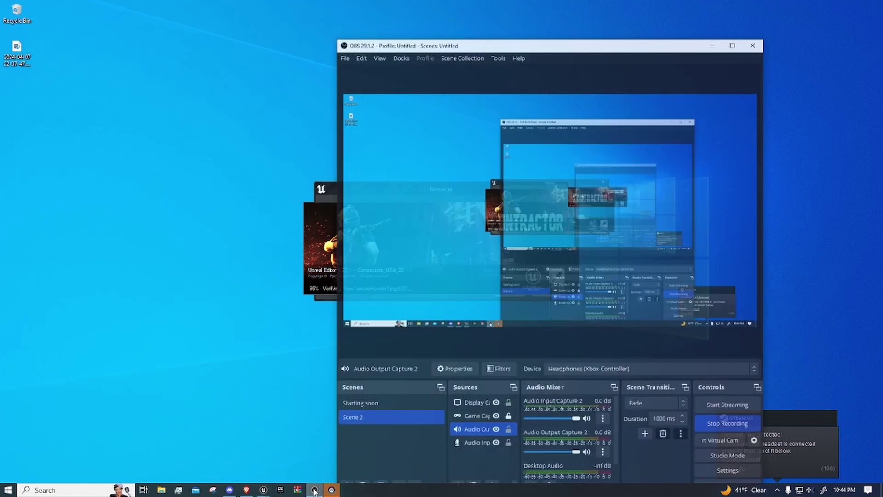
pyautogui.click(726, 28)
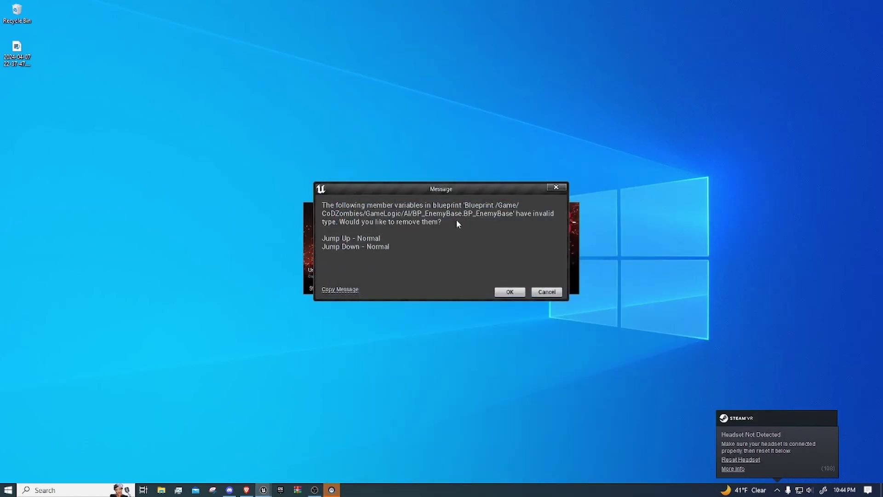
pyautogui.click(511, 292)
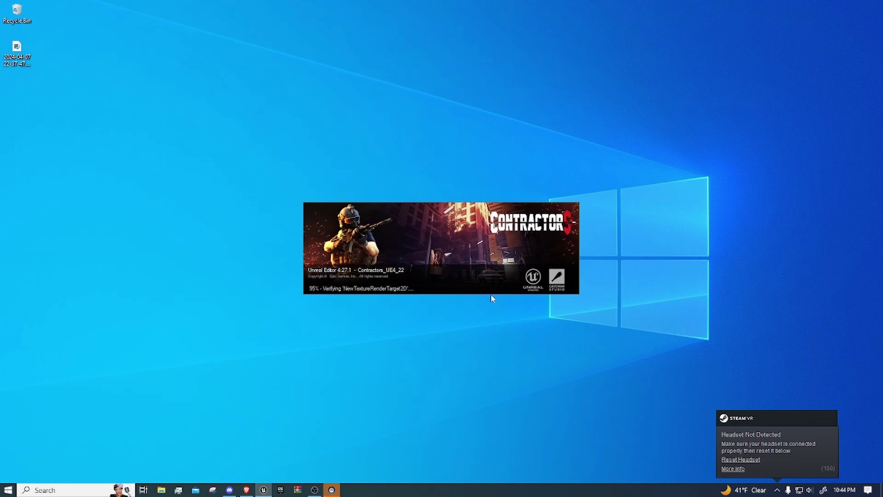
pyautogui.click(507, 297)
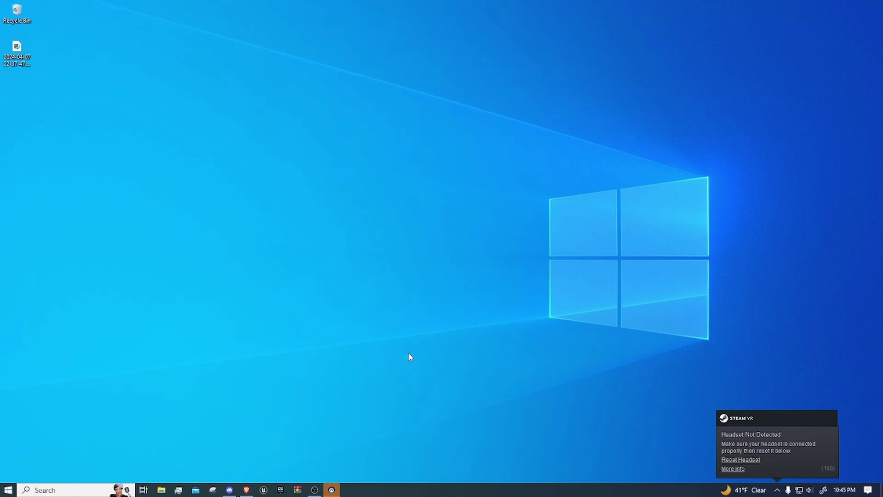
# Bring up the loaded editor, close the load errors log, and dismiss the New Game Mod window.
pyautogui.click(263, 490)
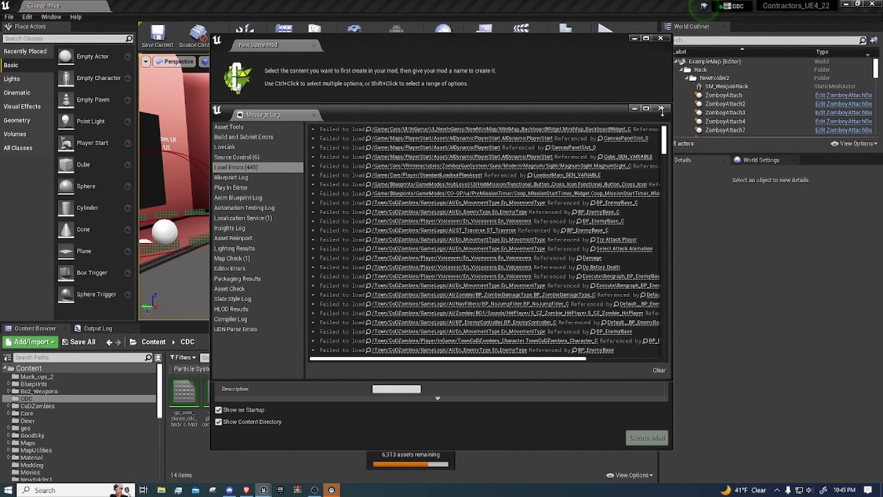
pyautogui.click(660, 108)
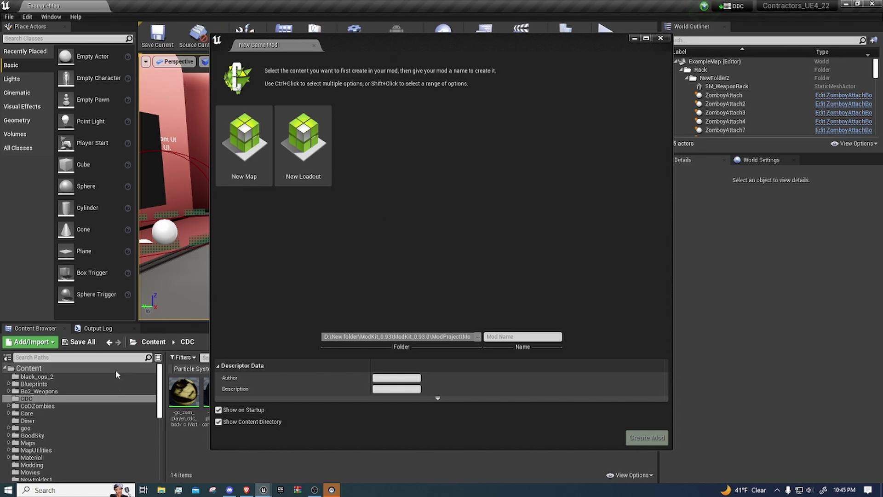
pyautogui.scroll(-4, 110, 371)
pyautogui.scroll(4, 106, 374)
pyautogui.scroll(-10, 57, 404)
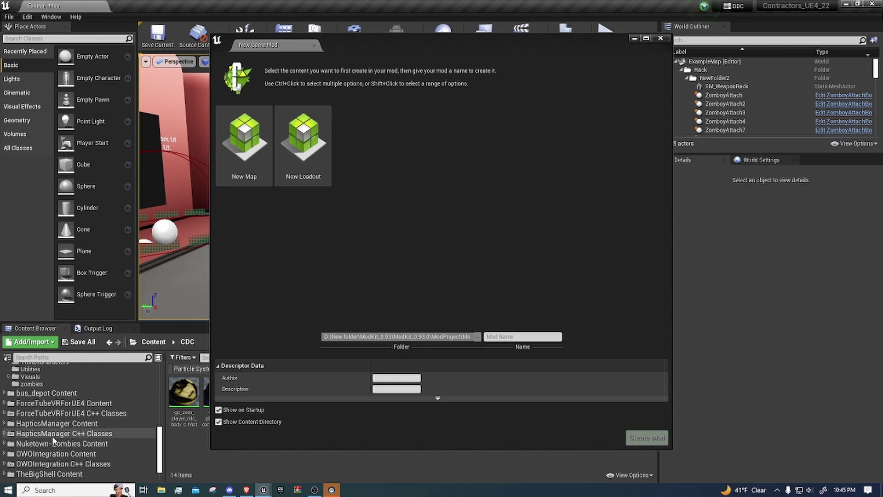
pyautogui.scroll(4, 54, 430)
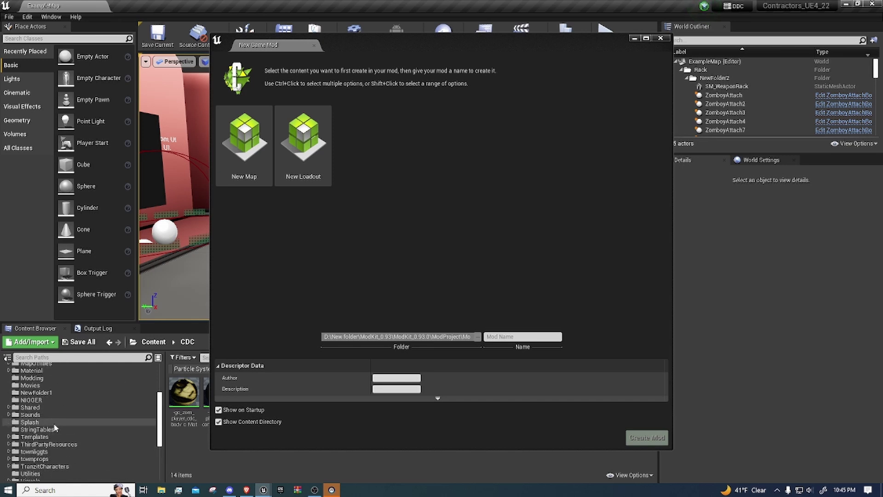
pyautogui.scroll(3, 52, 413)
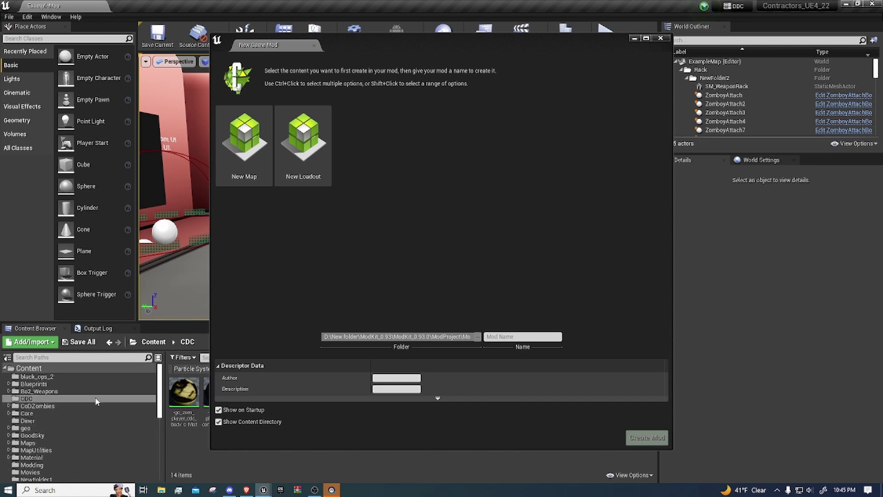
pyautogui.click(660, 39)
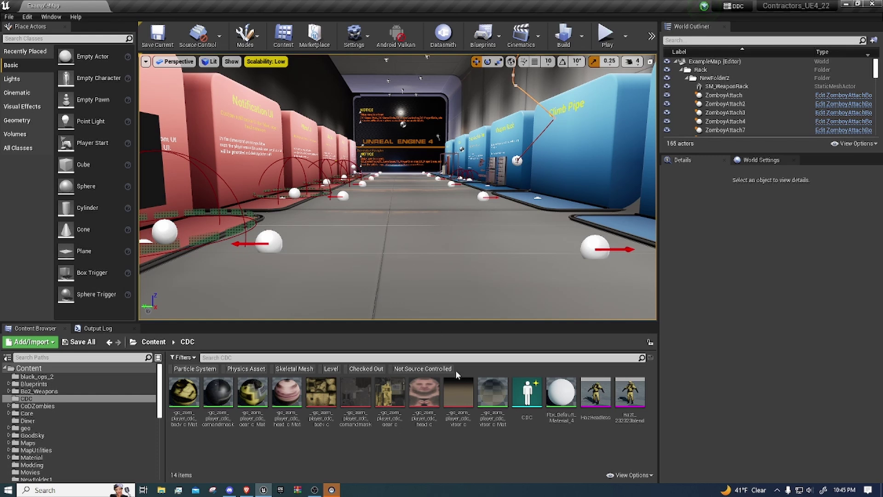
pyautogui.click(68, 369)
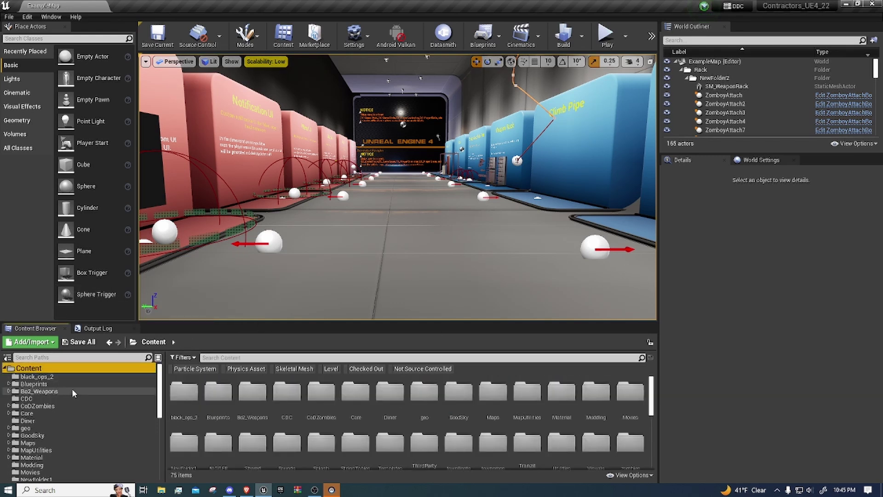
pyautogui.click(81, 378)
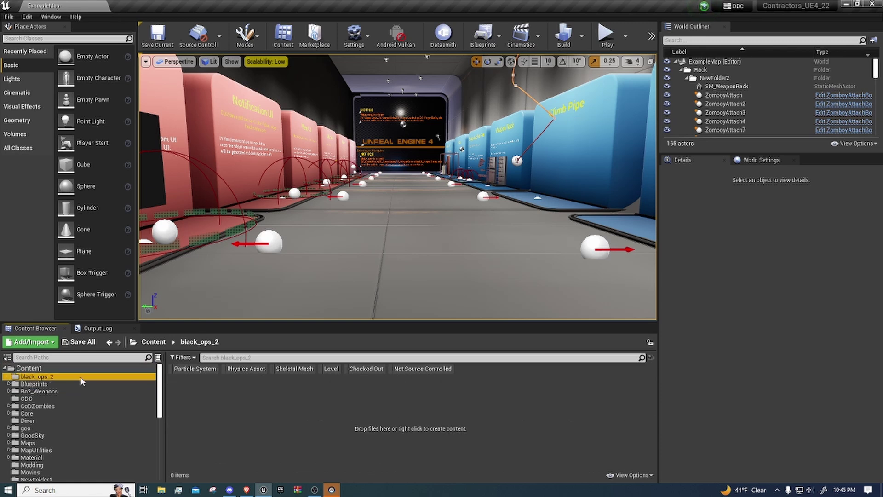
pyautogui.click(105, 406)
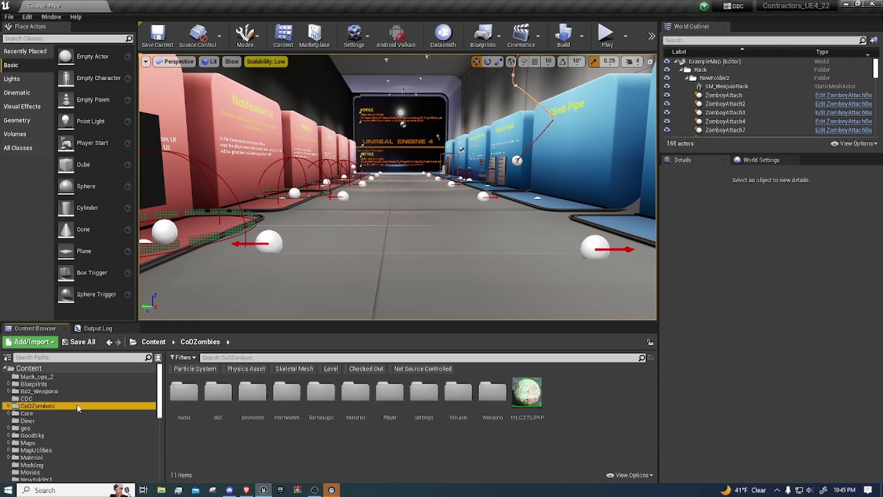
pyautogui.click(82, 400)
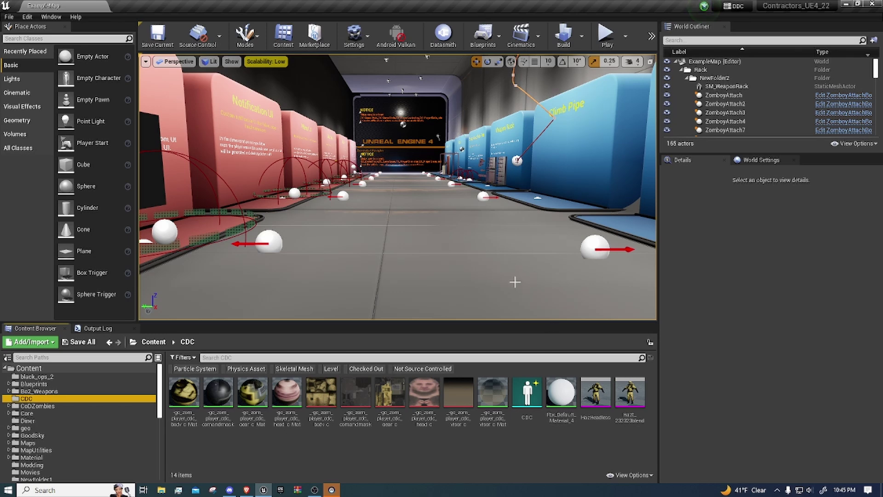
pyautogui.moveTo(595, 393); pyautogui.dragTo(469, 256)
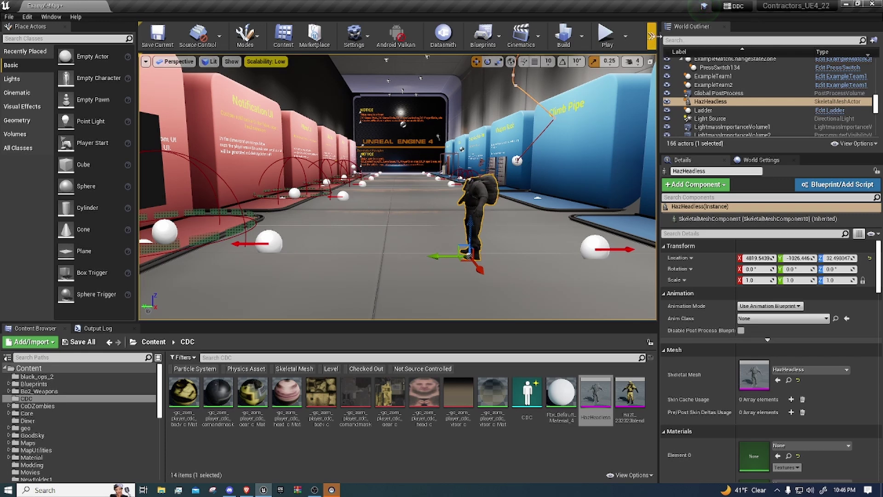
pyautogui.click(810, 490)
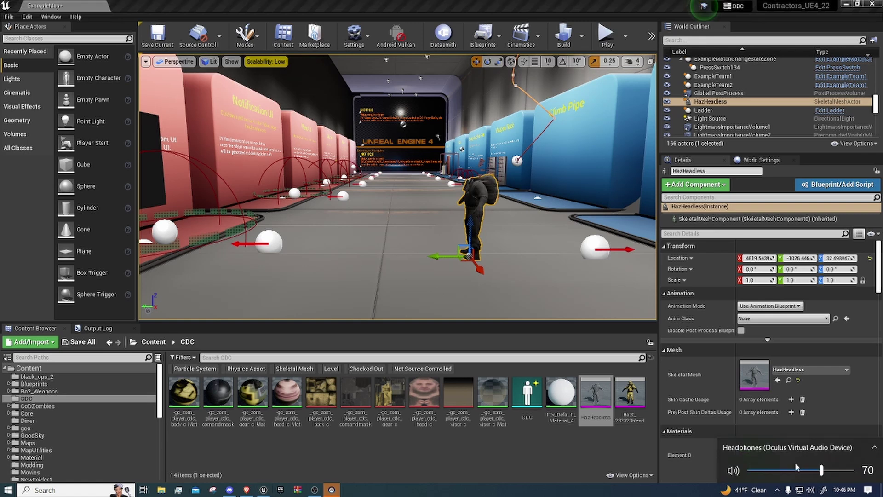
pyautogui.click(323, 489)
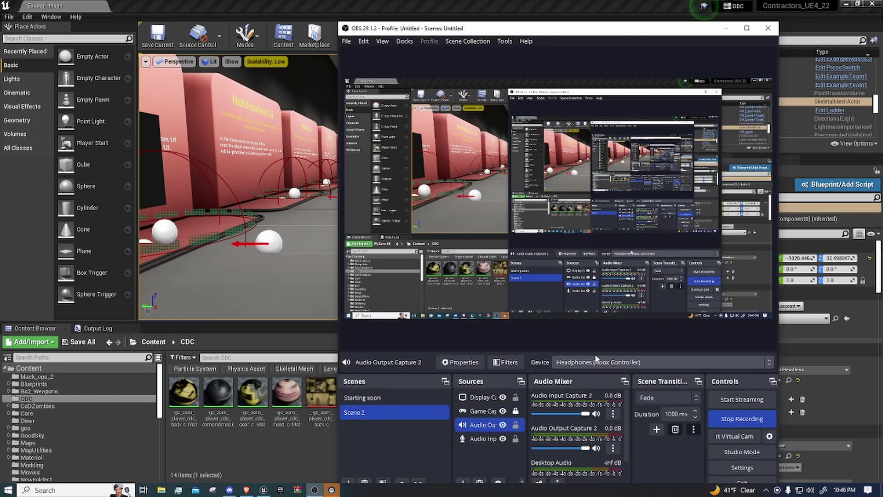
pyautogui.click(730, 32)
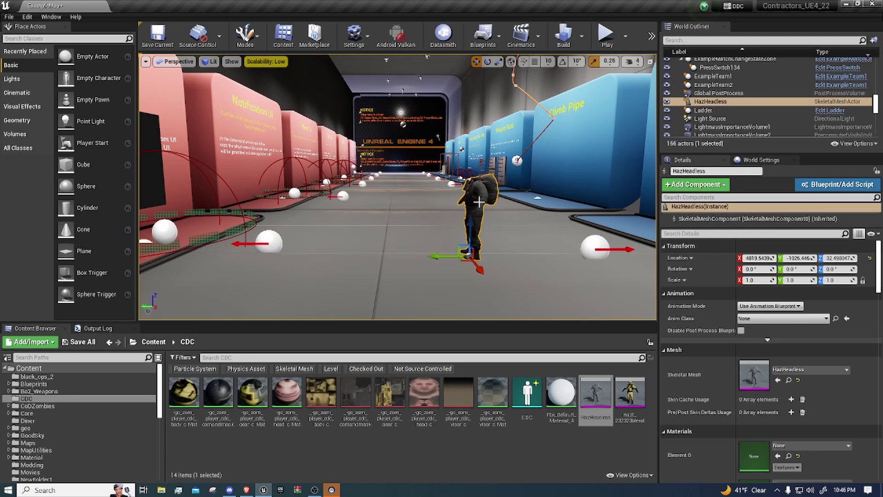
pyautogui.press('Delete')
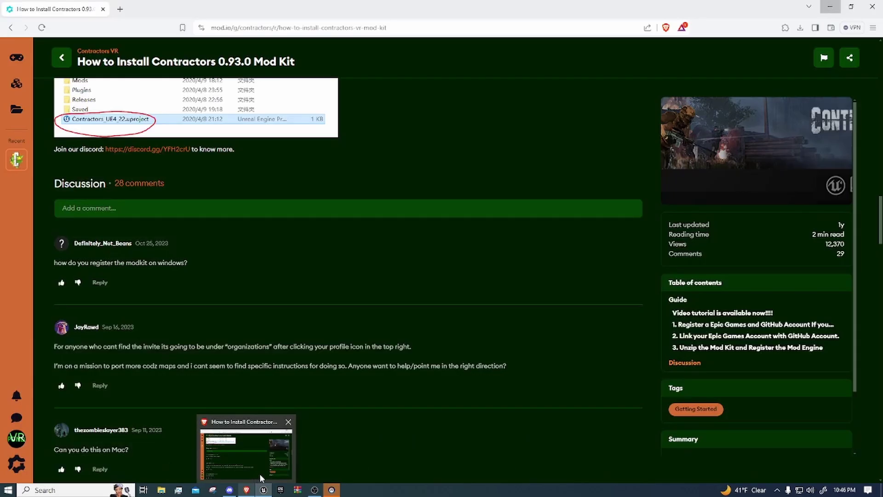
pyautogui.moveTo(271, 492)
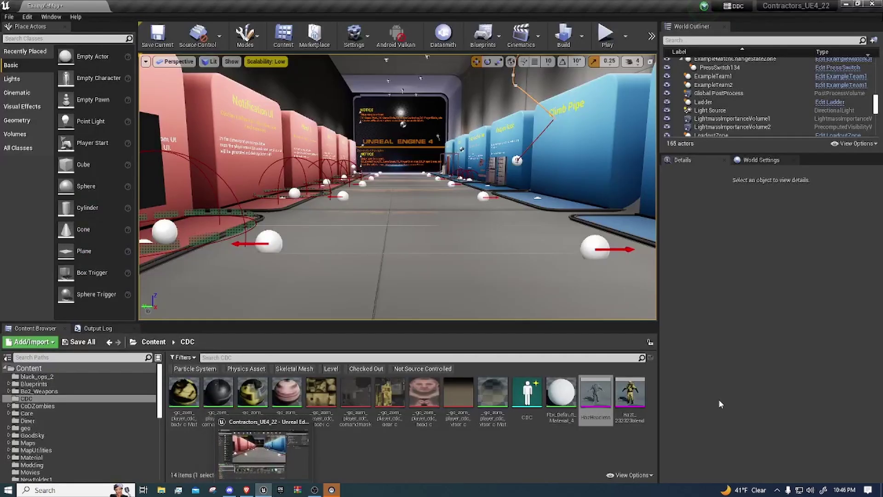
pyautogui.click(315, 490)
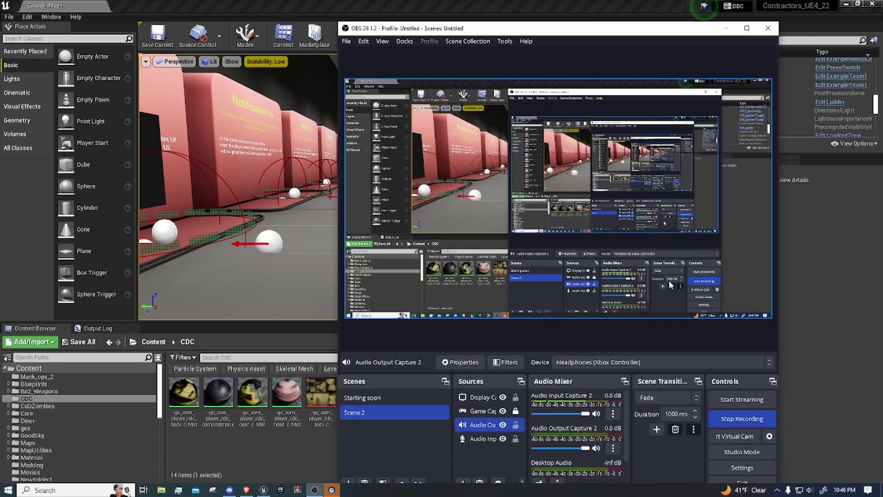
pyautogui.click(732, 27)
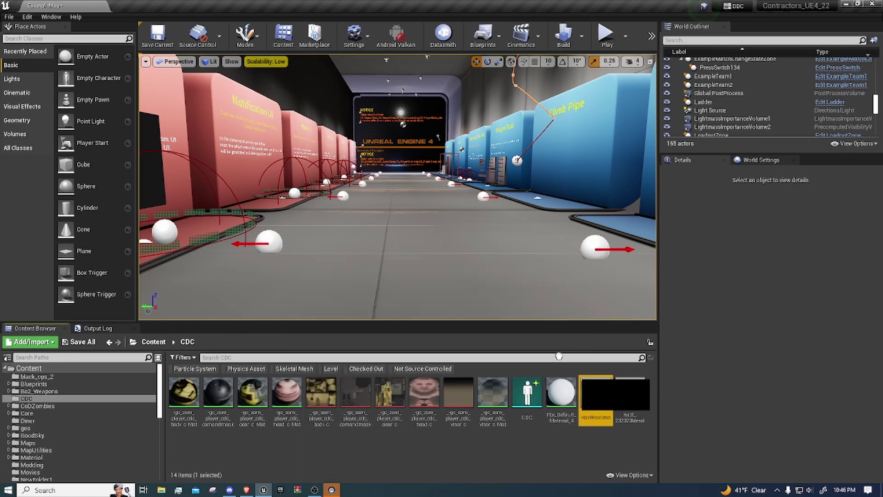
pyautogui.moveTo(559, 356); pyautogui.dragTo(465, 262)
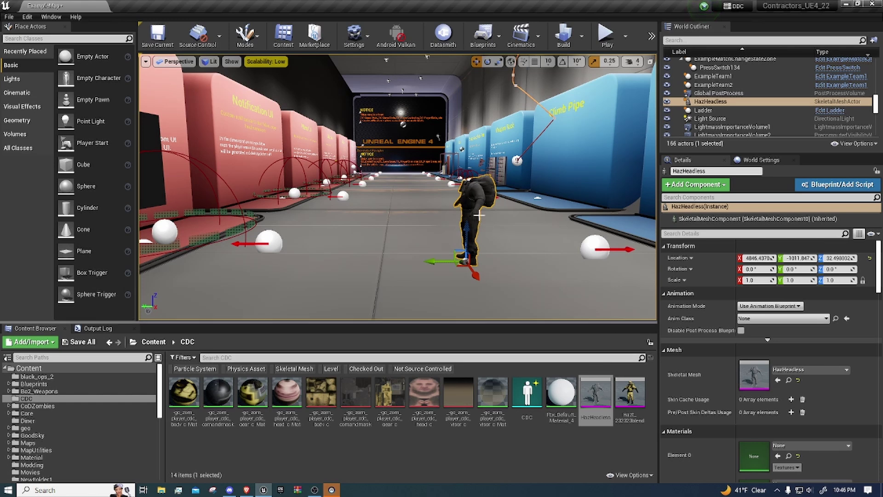
pyautogui.press('Delete')
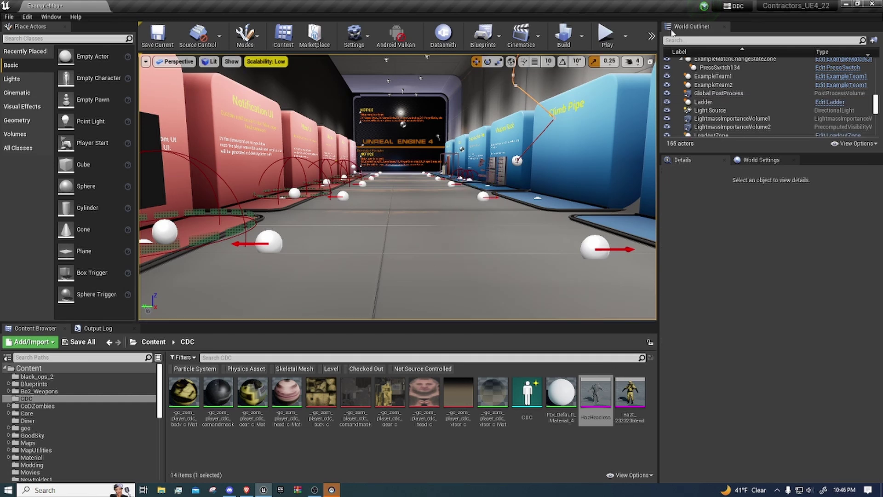
# Create a New Map game mod named 'DieRise' through the toolbar's Create Mod option.
pyautogui.click(651, 36)
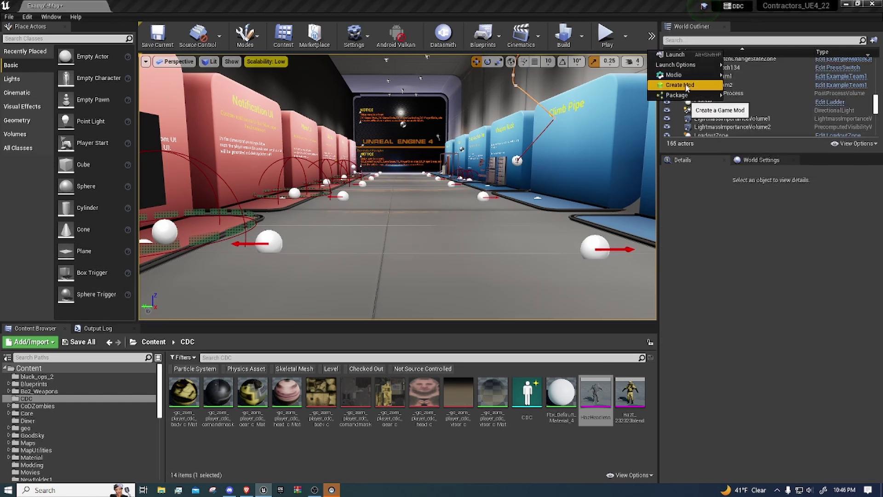
pyautogui.click(686, 86)
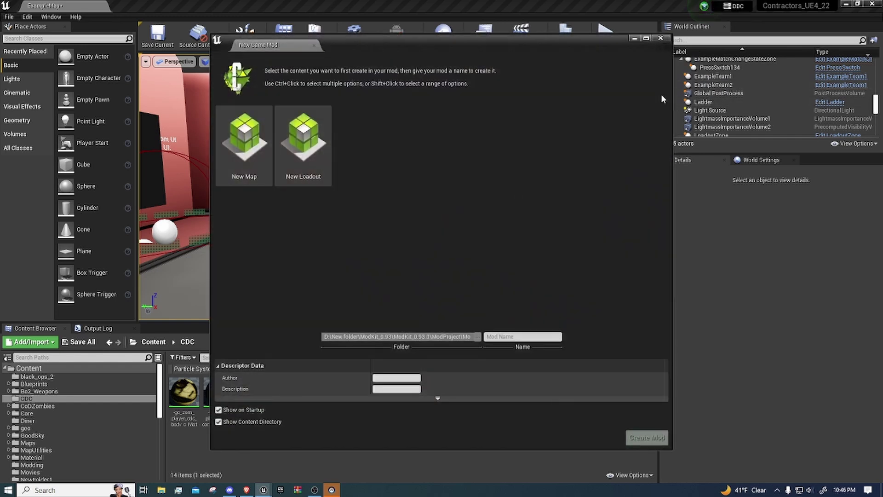
pyautogui.click(245, 140)
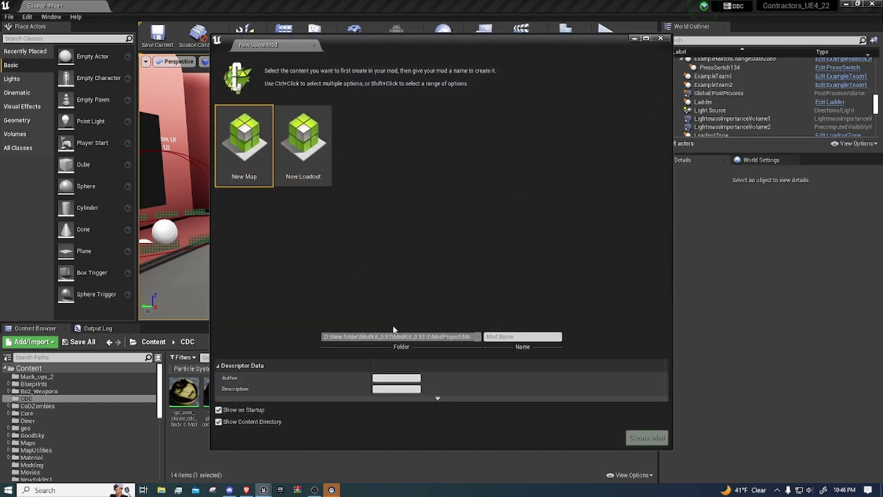
pyautogui.click(518, 337)
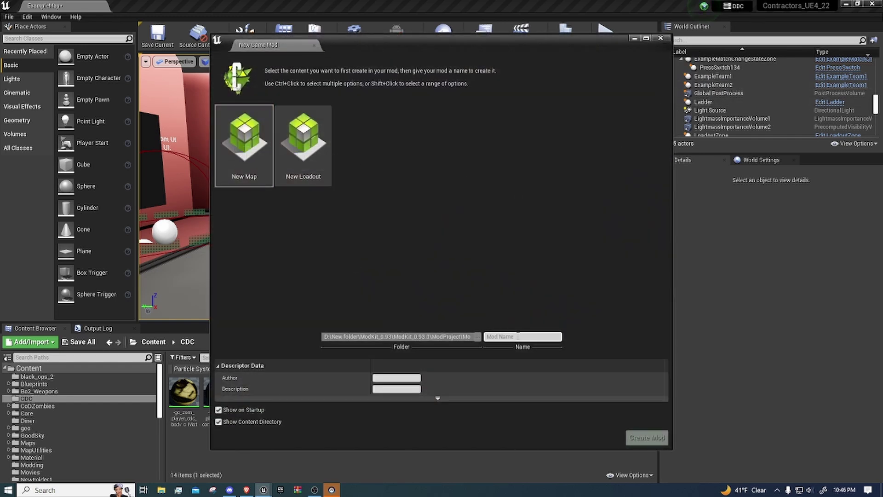
pyautogui.click(518, 336)
pyautogui.write('DieRise')
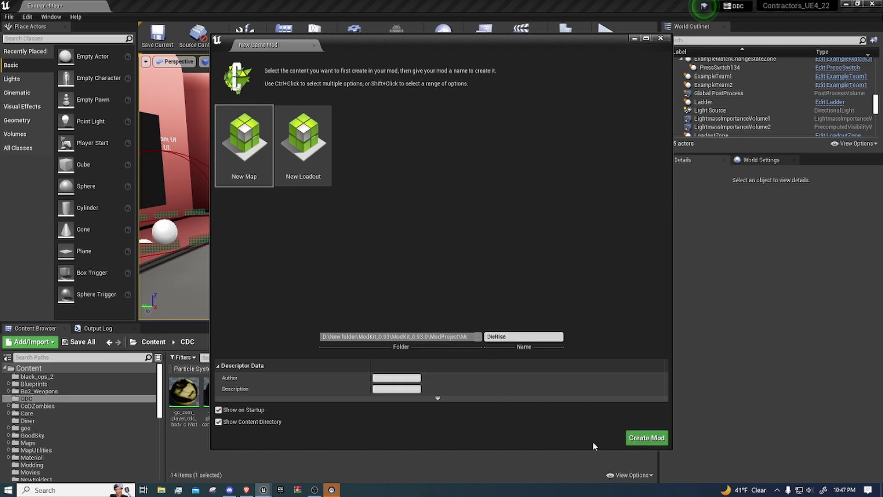
pyautogui.click(644, 439)
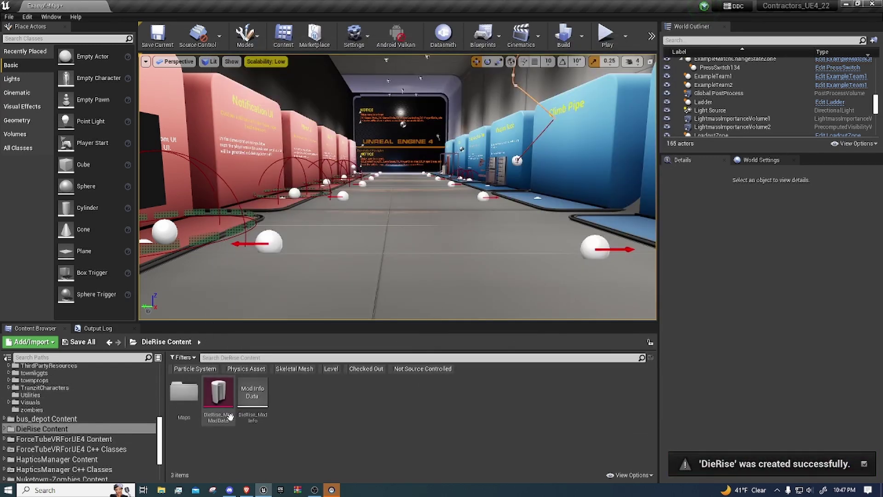
pyautogui.doubleClick(191, 414)
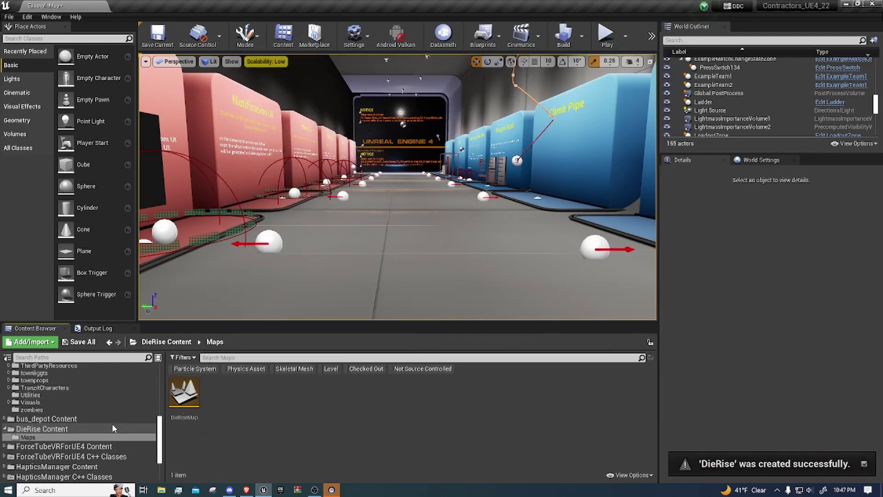
pyautogui.click(103, 429)
pyautogui.doubleClick(216, 395)
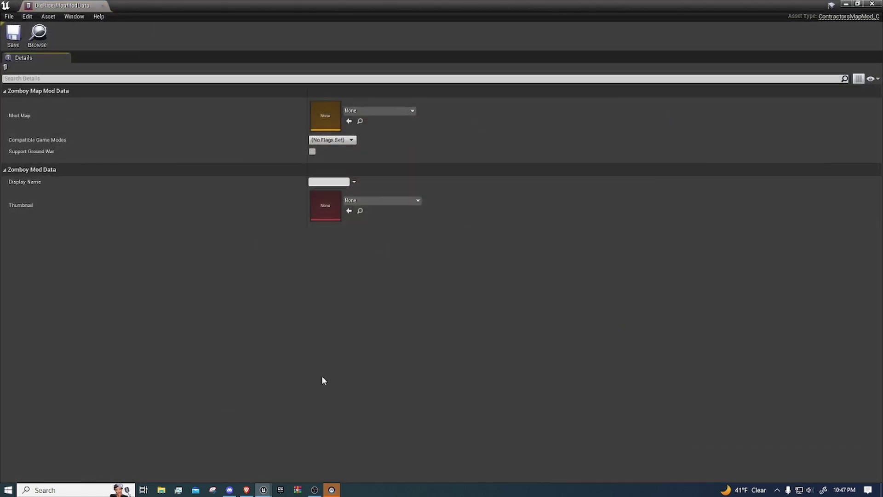
pyautogui.click(103, 6)
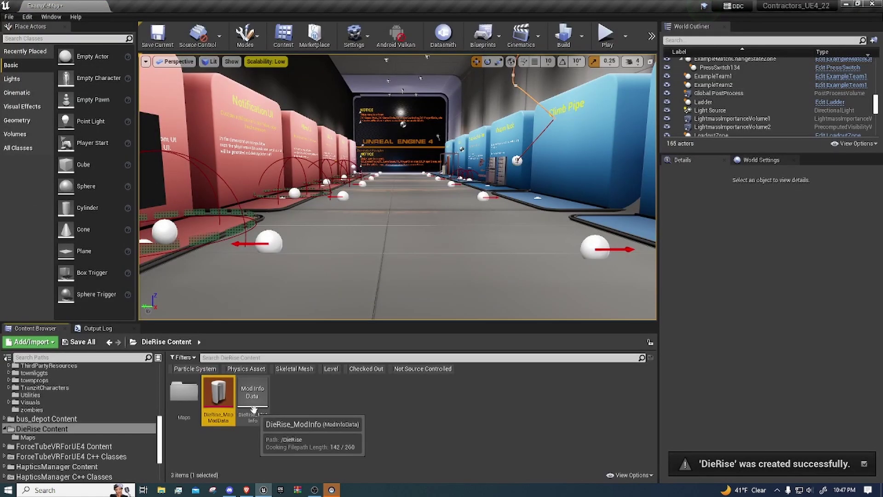